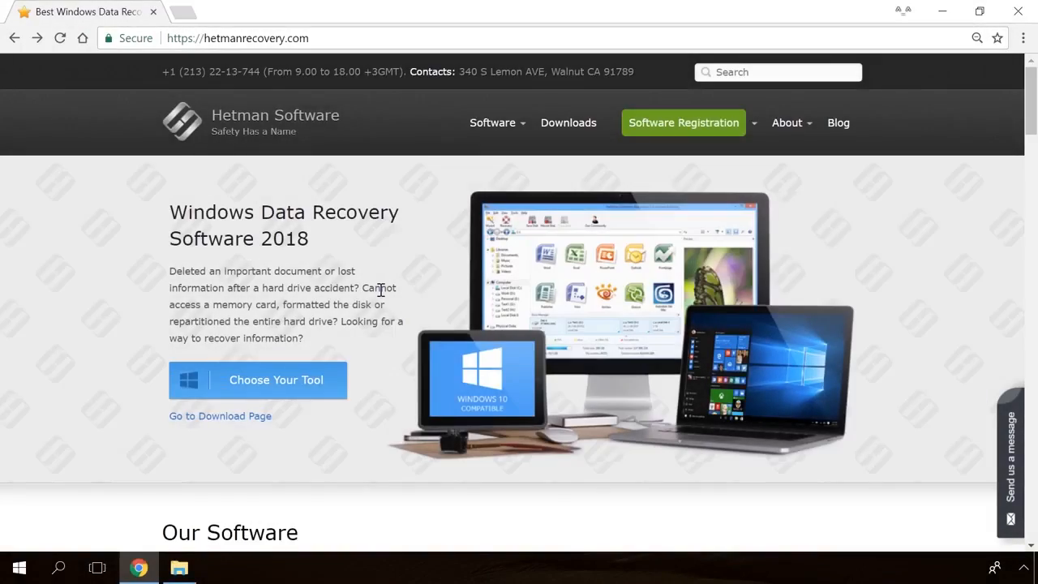
Open the Internet Spy 1.0 page on hetmanrecovery.com and download hetman_internet_spy.exe.
{"action": "scroll", "coordinate": [381, 291], "scroll_direction": "down", "scroll_amount": 20}
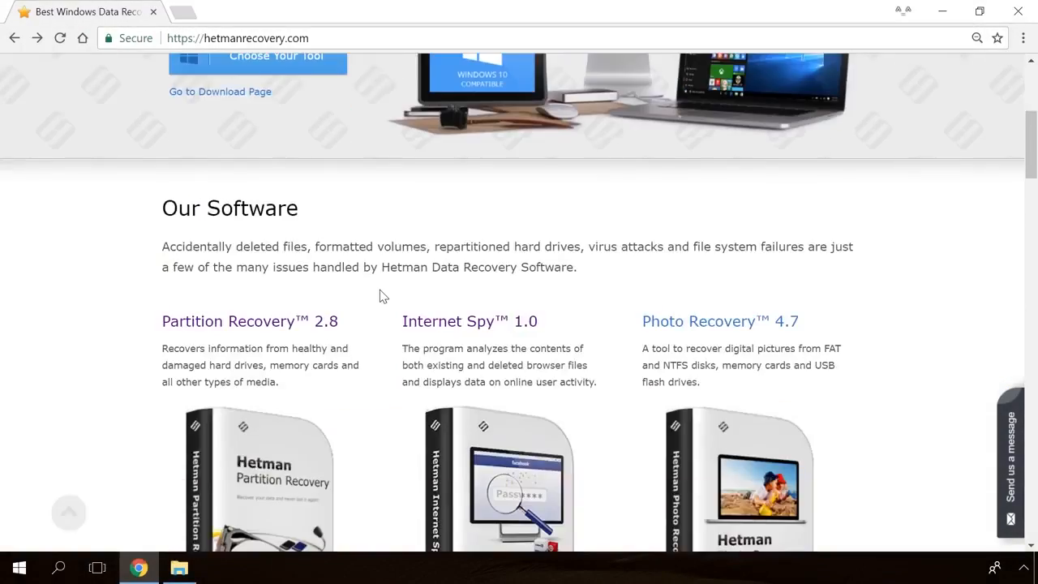
{"action": "scroll", "coordinate": [381, 296], "scroll_direction": "up", "scroll_amount": 14}
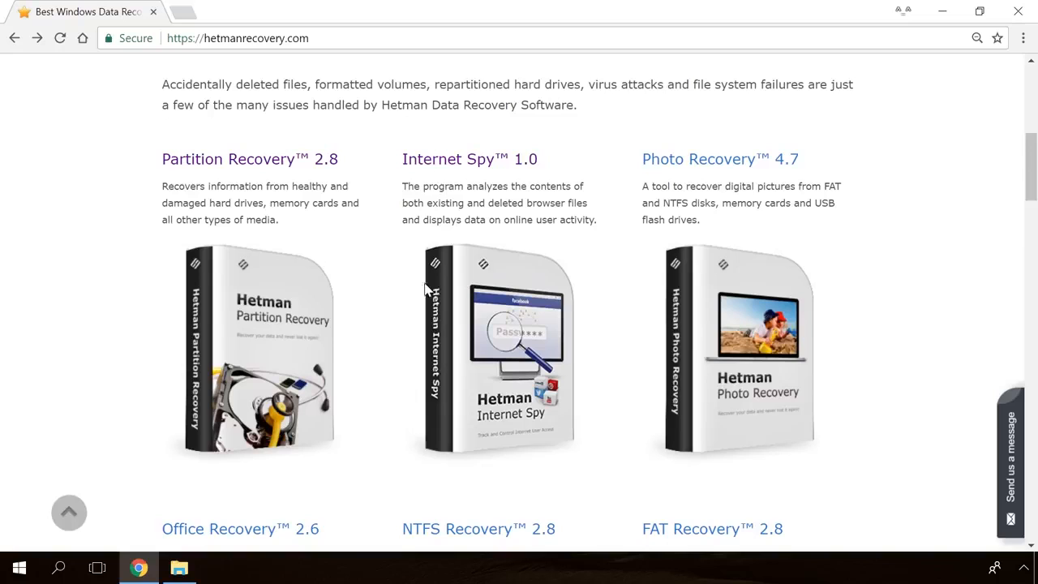
{"action": "left_click", "coordinate": [486, 161]}
{"action": "scroll", "coordinate": [570, 303], "scroll_direction": "down", "scroll_amount": 2}
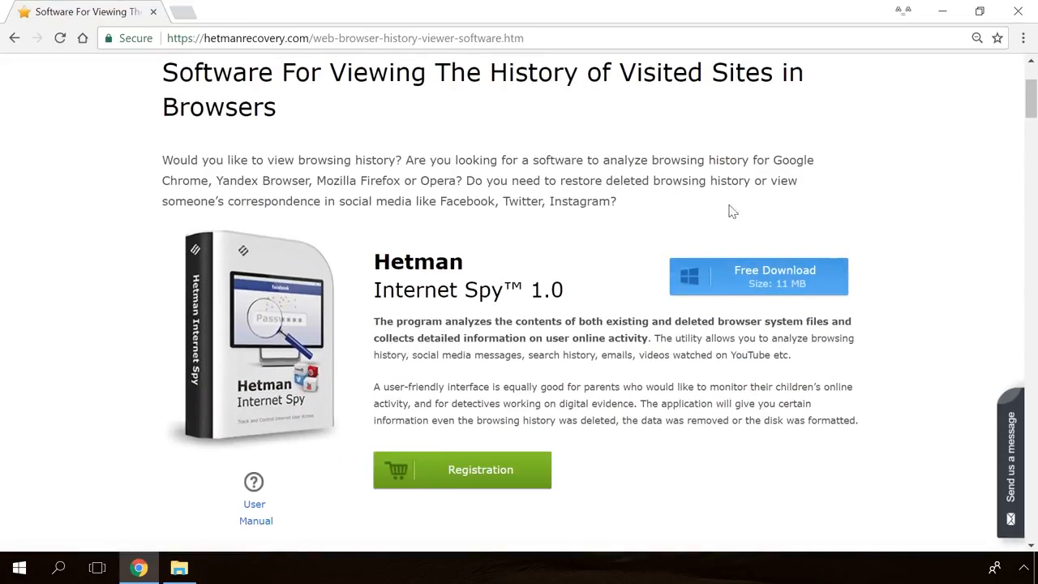
{"action": "left_click", "coordinate": [791, 286]}
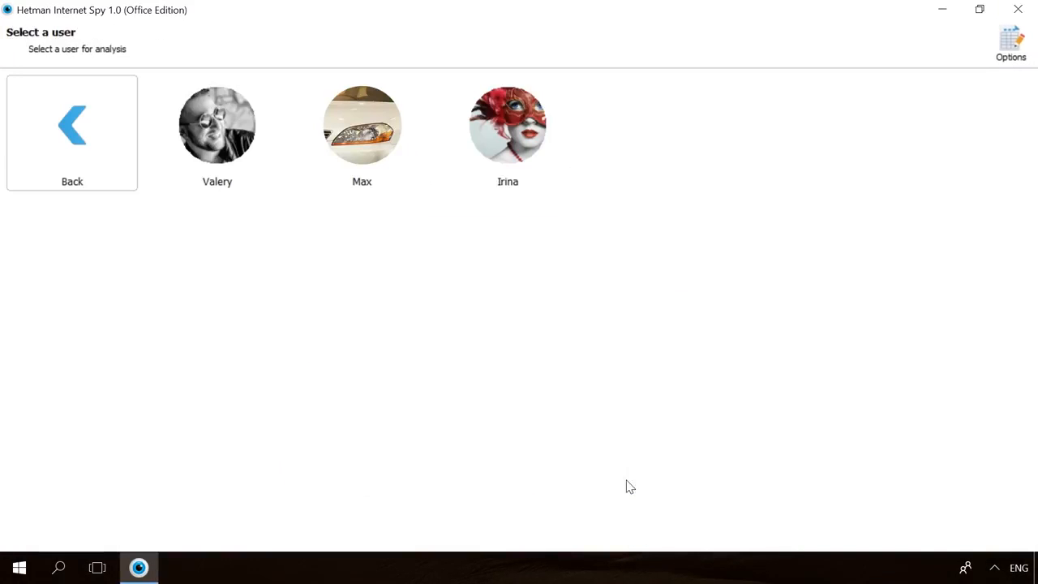
Pick the user, analyse their Google Chrome data, and list the saved Passwords.
{"action": "left_click", "coordinate": [180, 193]}
{"action": "left_click", "coordinate": [332, 184]}
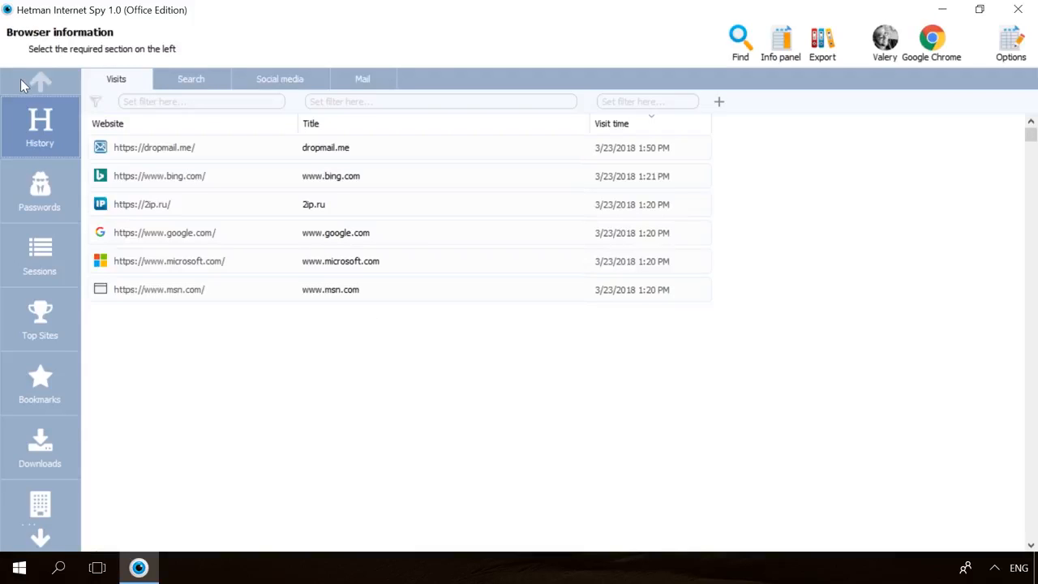
{"action": "left_click", "coordinate": [19, 182]}
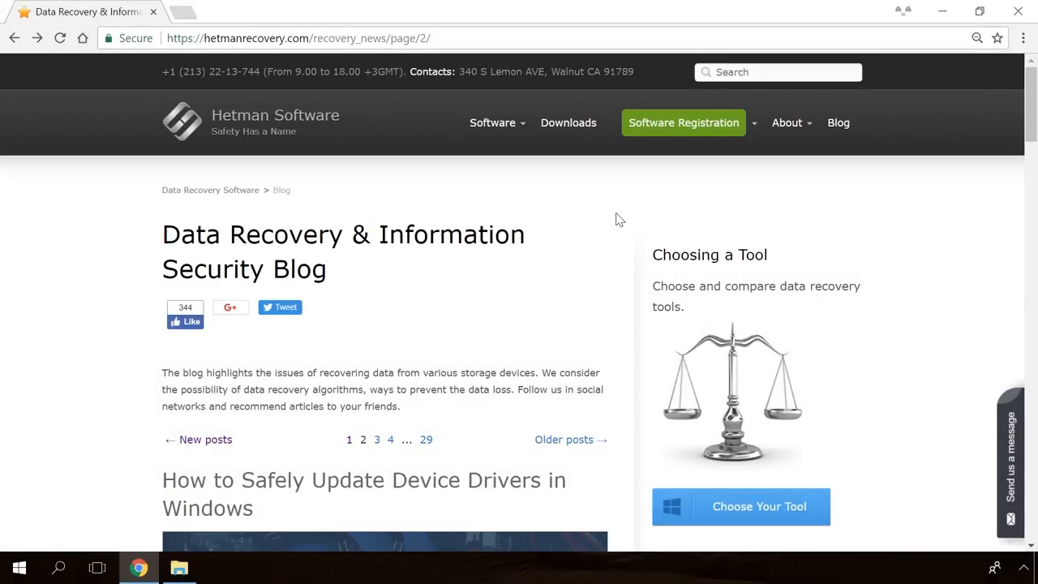
Open the blog article on the Windows Detected a Hard Disk Problem error.
{"action": "scroll", "coordinate": [616, 219], "scroll_direction": "down", "scroll_amount": 15}
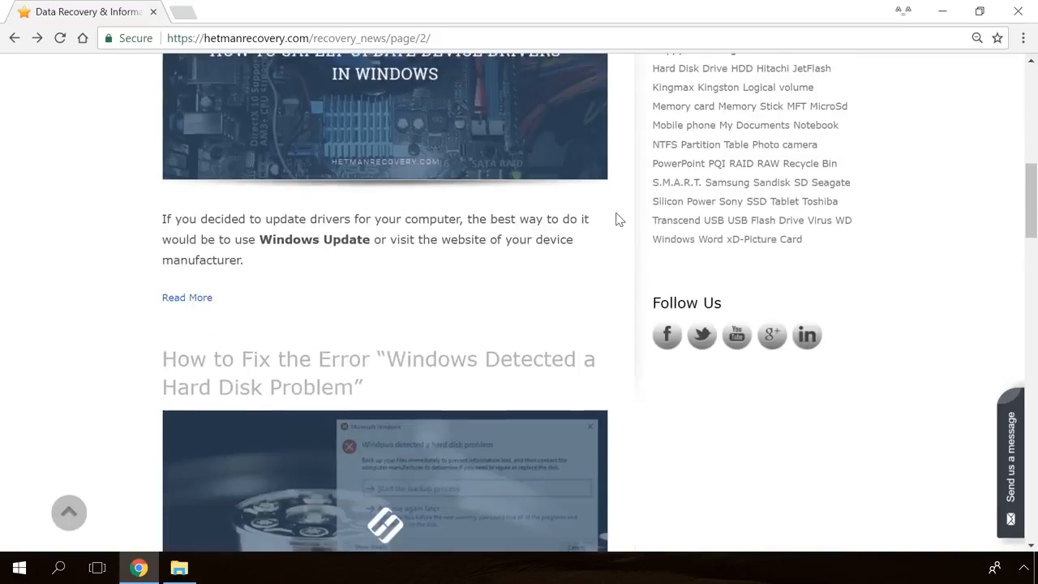
{"action": "scroll", "coordinate": [616, 219], "scroll_direction": "down", "scroll_amount": 15}
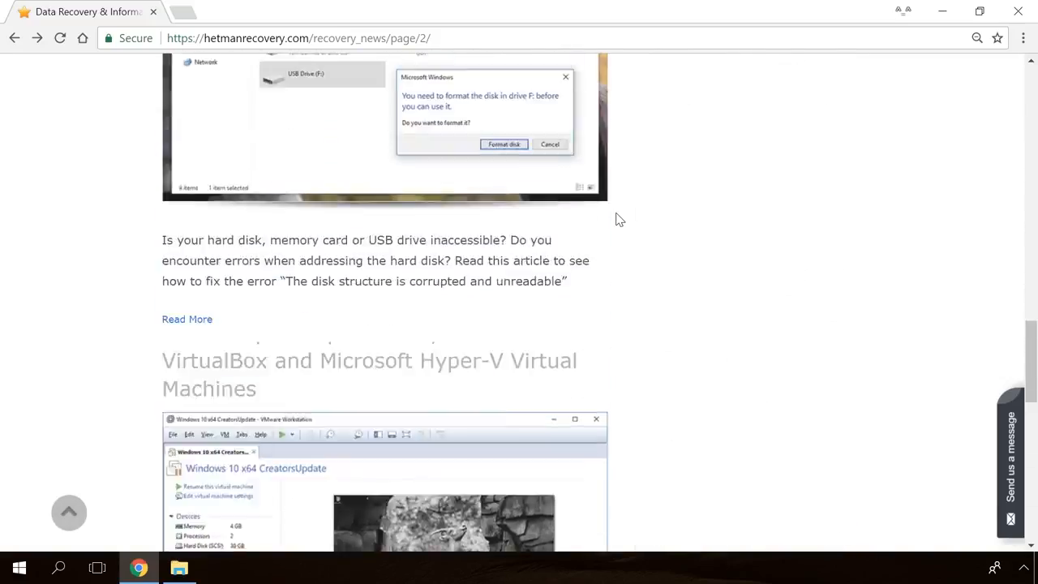
{"action": "scroll", "coordinate": [616, 219], "scroll_direction": "up", "scroll_amount": 10}
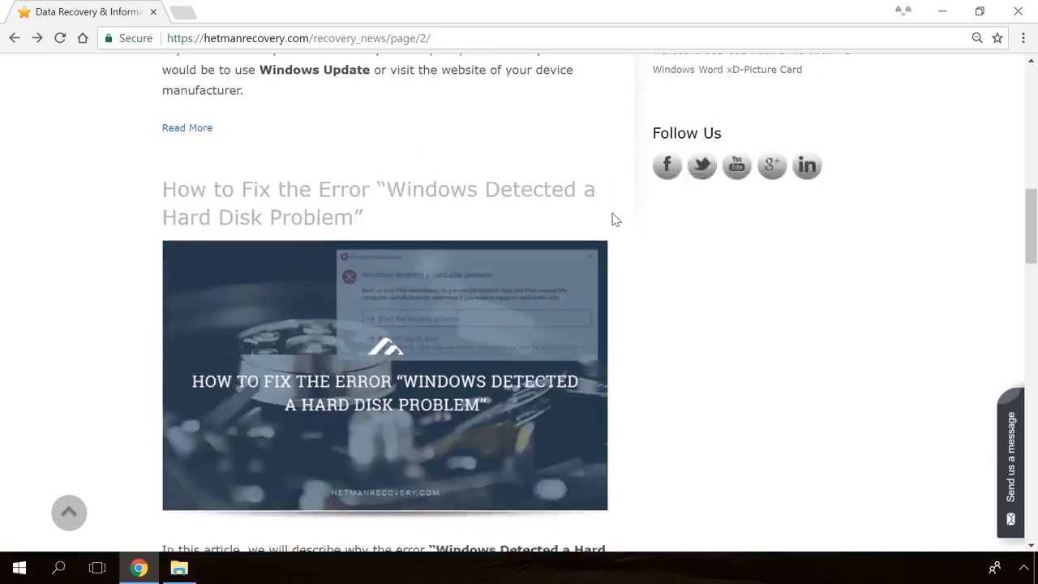
{"action": "left_click", "coordinate": [395, 292]}
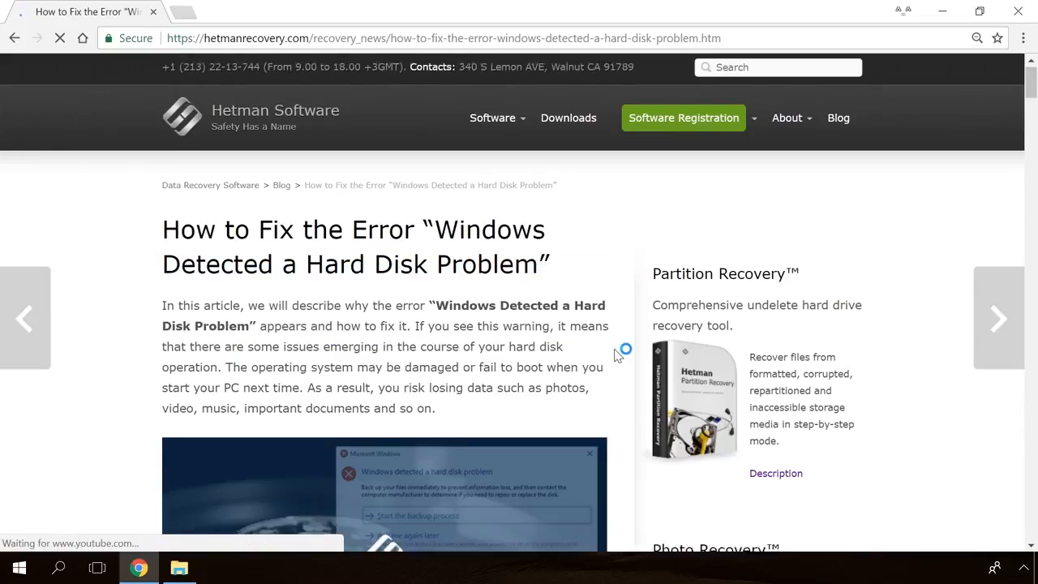
Open the site's Send us a message form and type 'Hello.'.
{"action": "scroll", "coordinate": [621, 352], "scroll_direction": "down", "scroll_amount": 10}
{"action": "scroll", "coordinate": [621, 352], "scroll_direction": "down", "scroll_amount": 20}
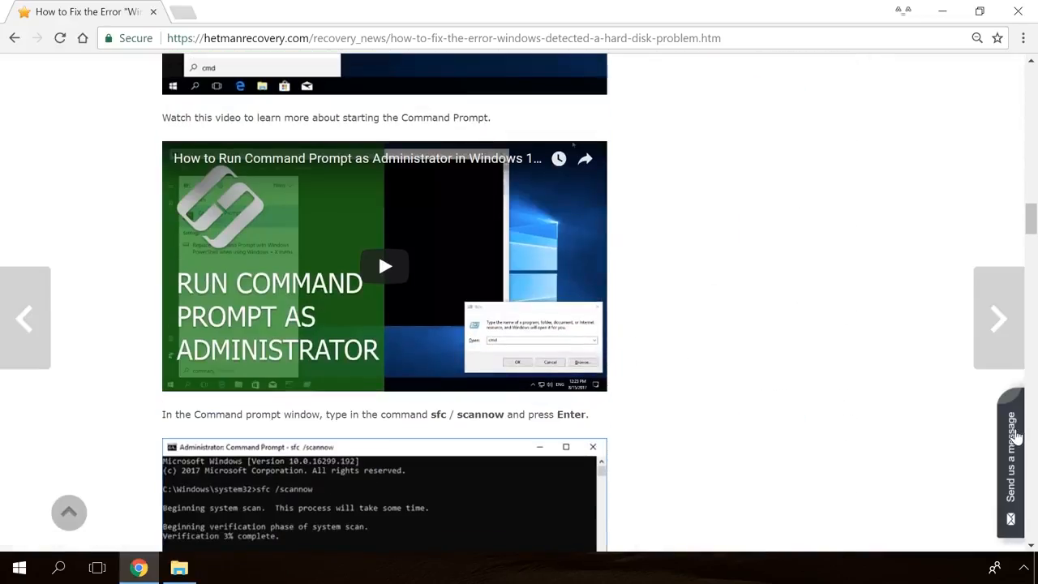
{"action": "left_click", "coordinate": [1013, 438]}
{"action": "type", "text": "Hello."}
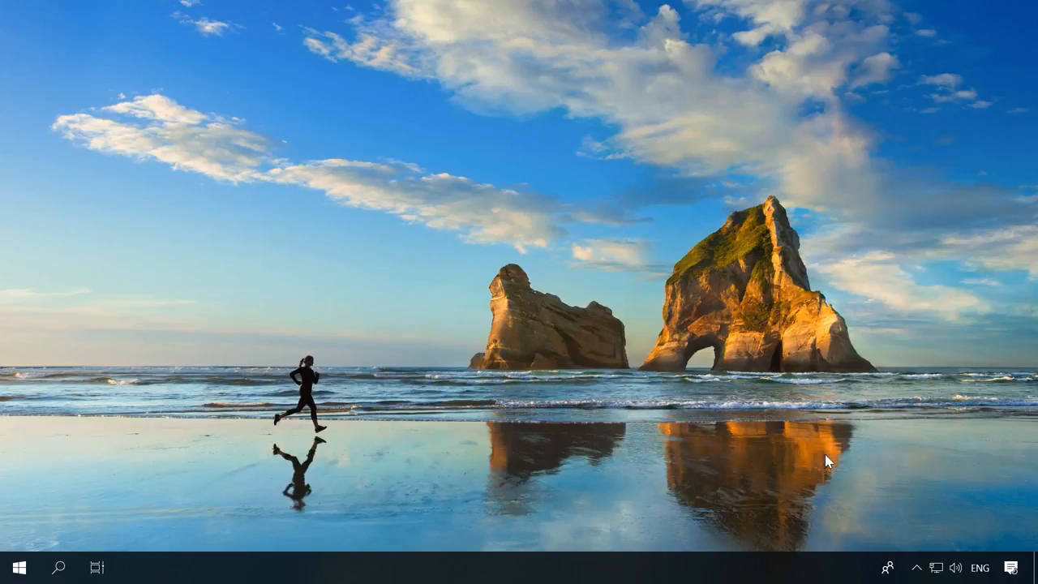
Reach Network Connections via Network and Sharing Center's Change adapter settings and show its File menu.
{"action": "left_click", "coordinate": [936, 568]}
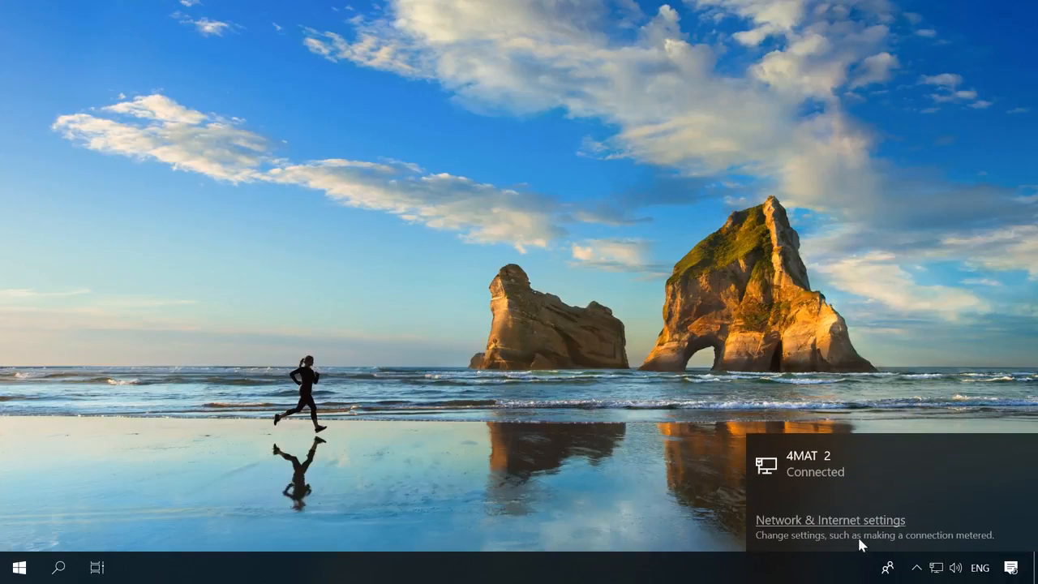
{"action": "left_click", "coordinate": [818, 530]}
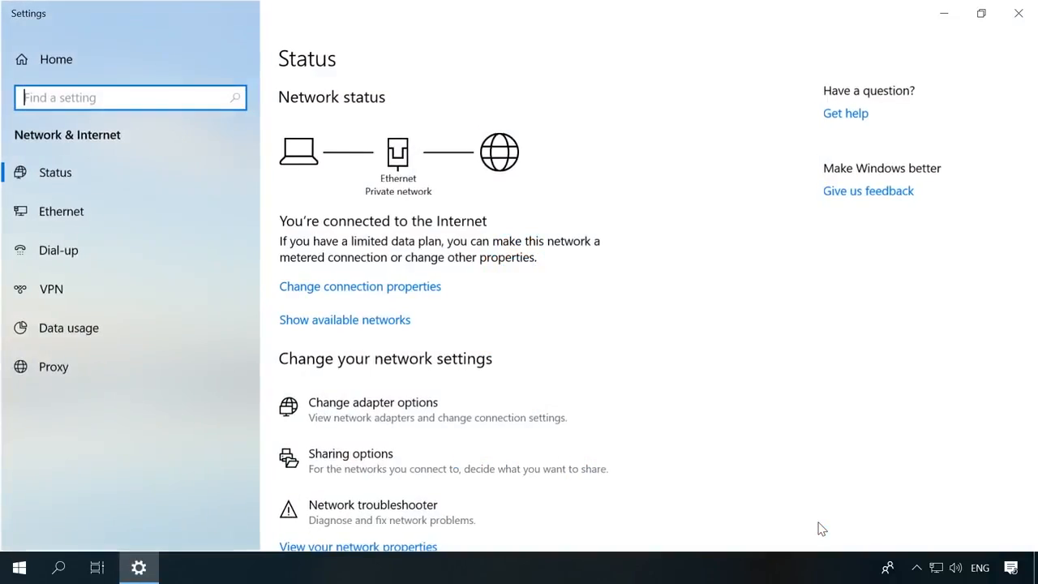
{"action": "scroll", "coordinate": [820, 529], "scroll_direction": "down", "scroll_amount": 4}
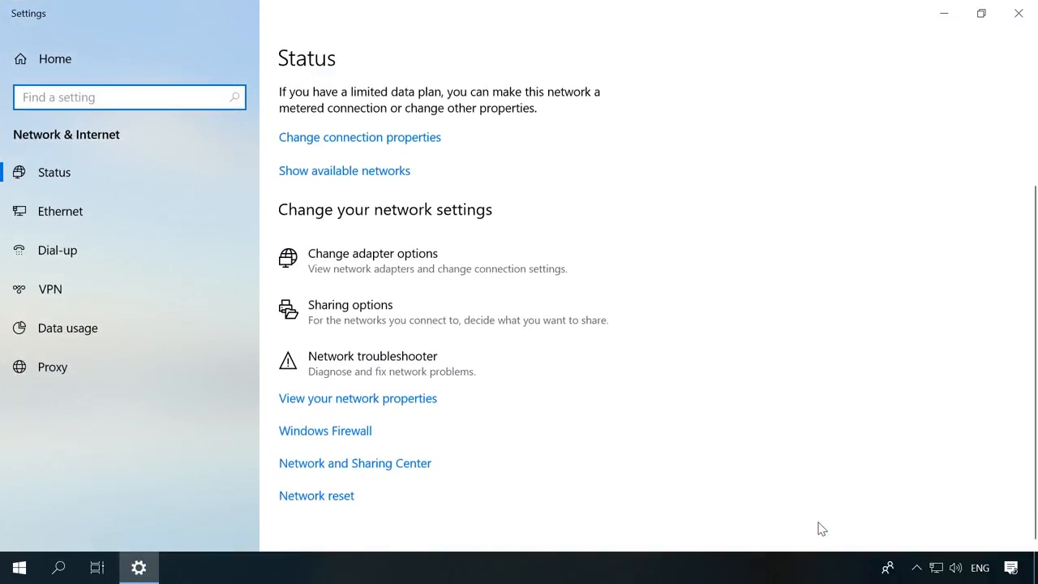
{"action": "left_click", "coordinate": [383, 461]}
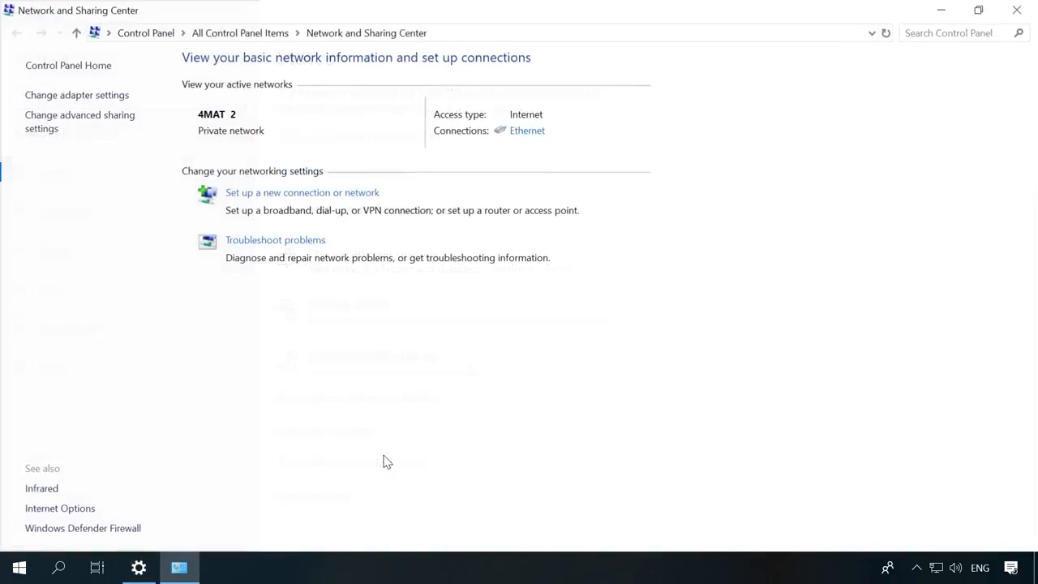
{"action": "left_click", "coordinate": [77, 95]}
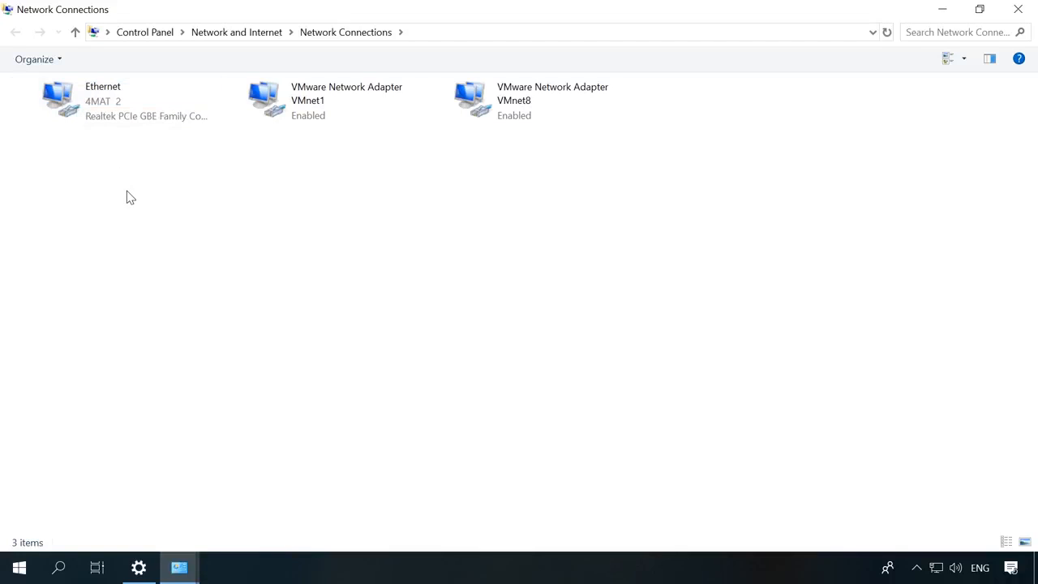
{"action": "key", "text": "alt"}
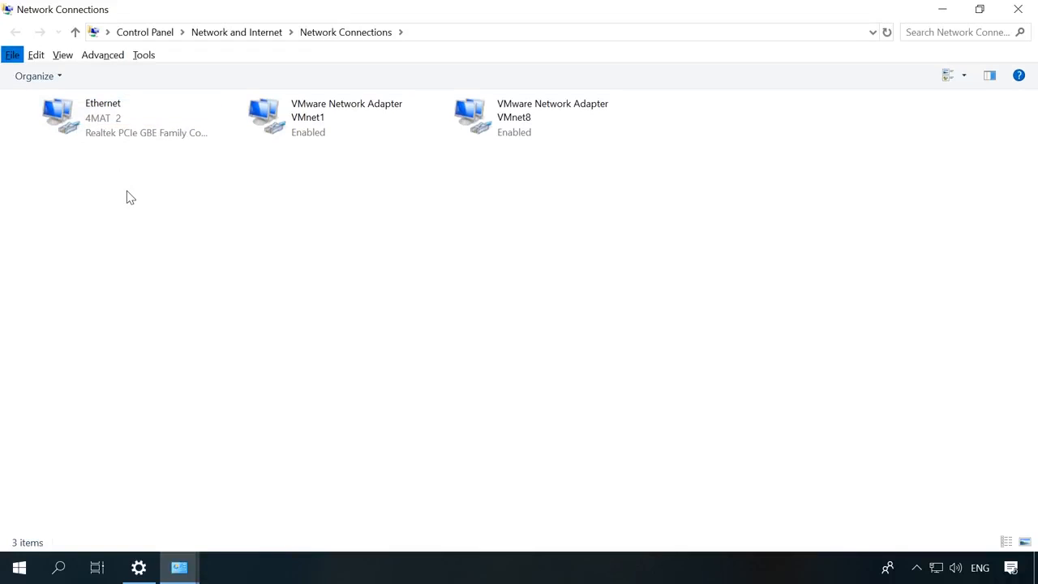
{"action": "left_click", "coordinate": [11, 54]}
Create a New Incoming Connection letting the ticked user connect through the Internet.
{"action": "left_click", "coordinate": [59, 127]}
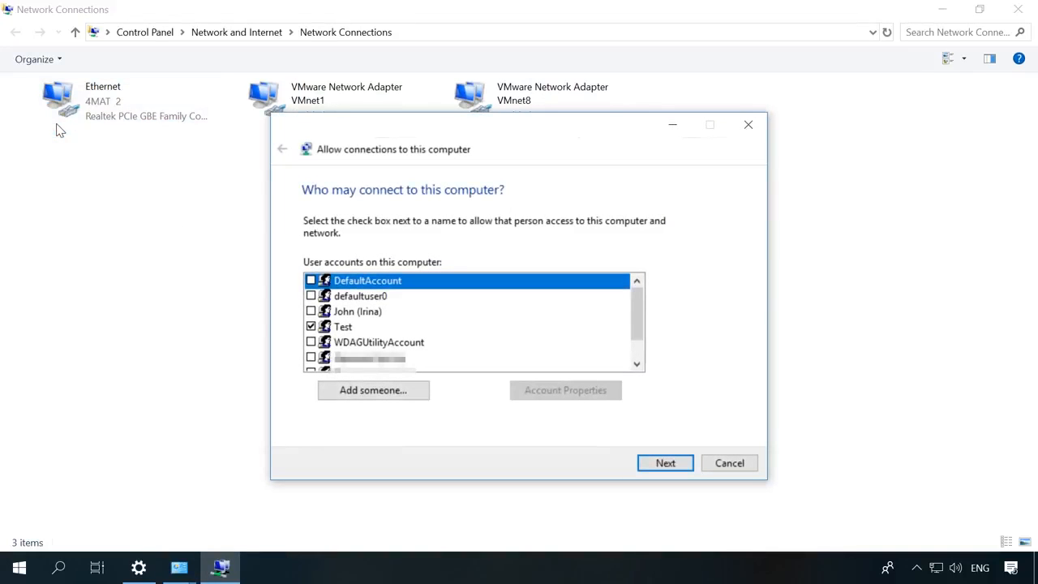
{"action": "left_click", "coordinate": [347, 327]}
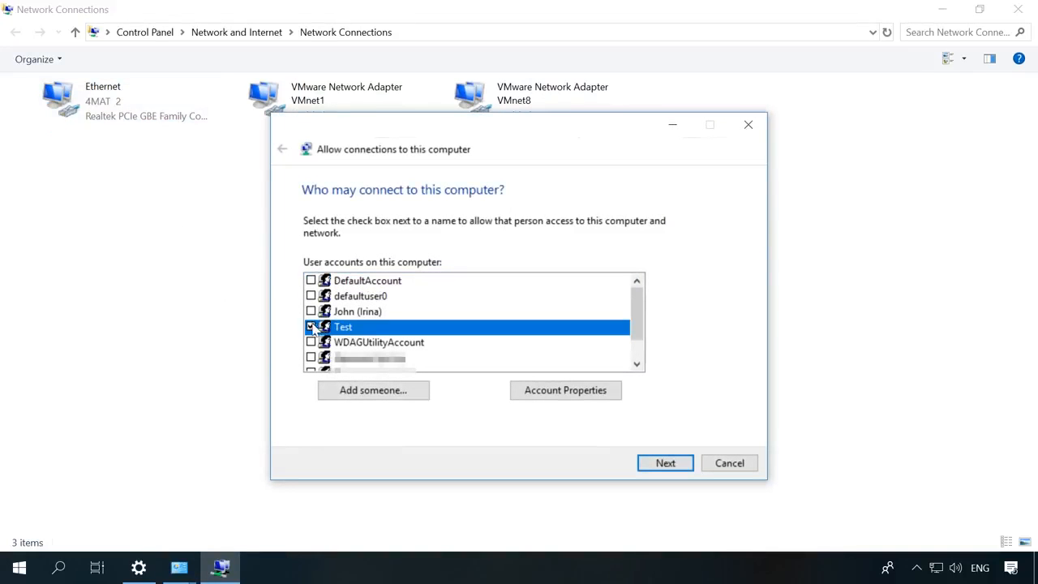
{"action": "left_click", "coordinate": [310, 327]}
{"action": "left_click", "coordinate": [311, 327]}
{"action": "left_click", "coordinate": [669, 466]}
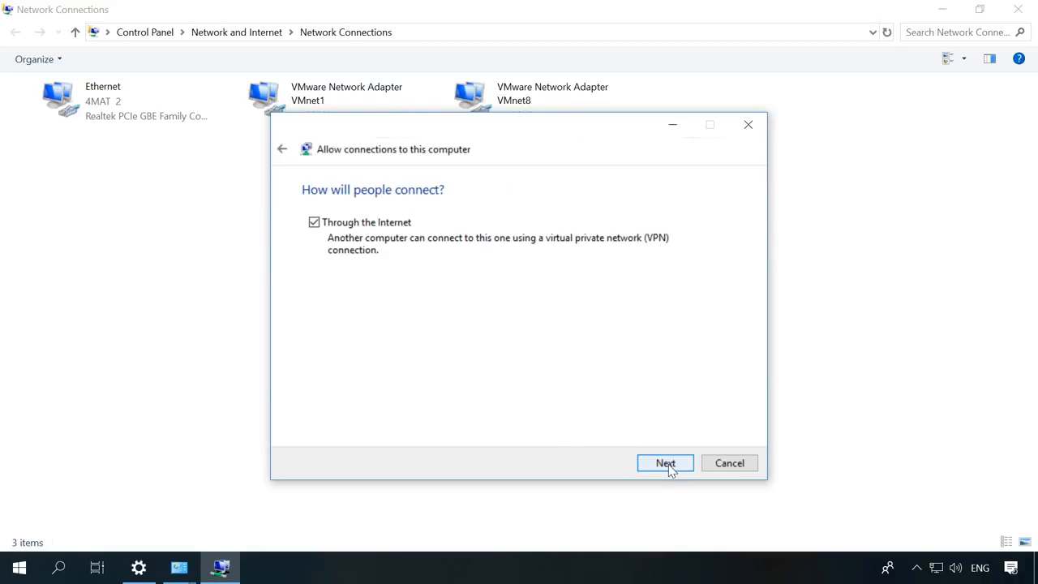
{"action": "left_click", "coordinate": [315, 225]}
{"action": "left_click", "coordinate": [314, 225]}
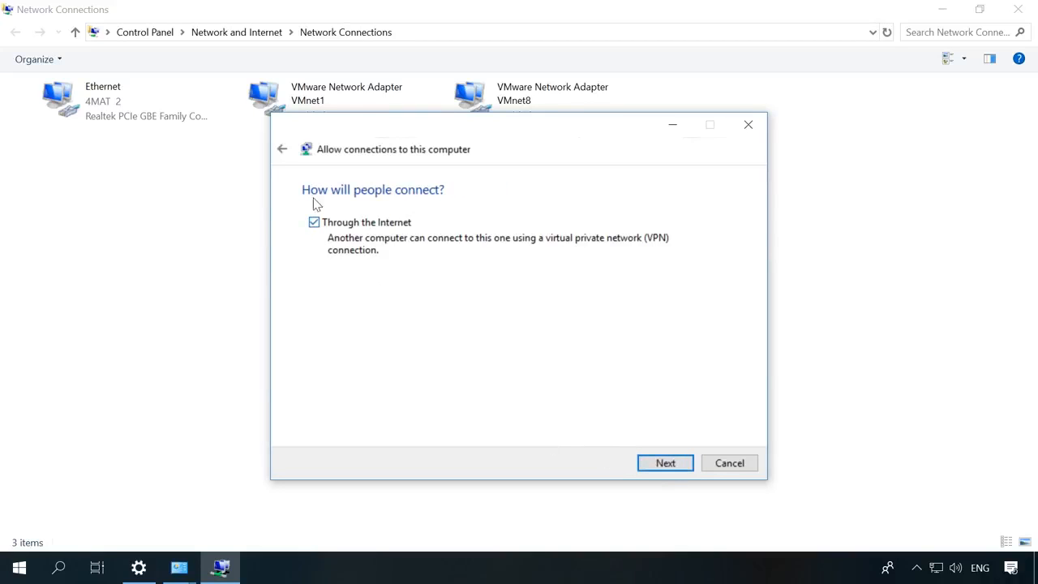
{"action": "left_click", "coordinate": [664, 463]}
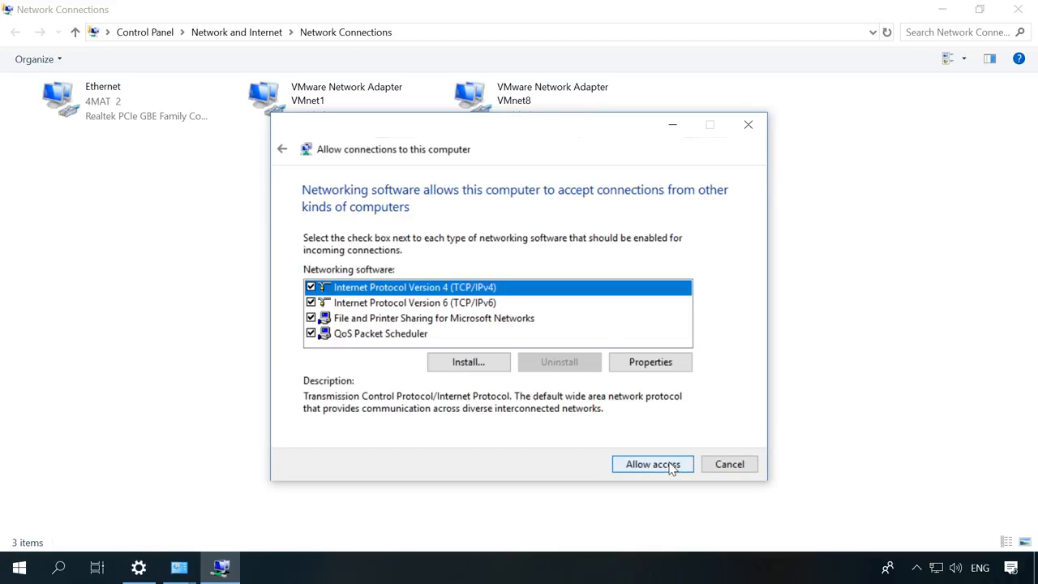
{"action": "left_click", "coordinate": [670, 467]}
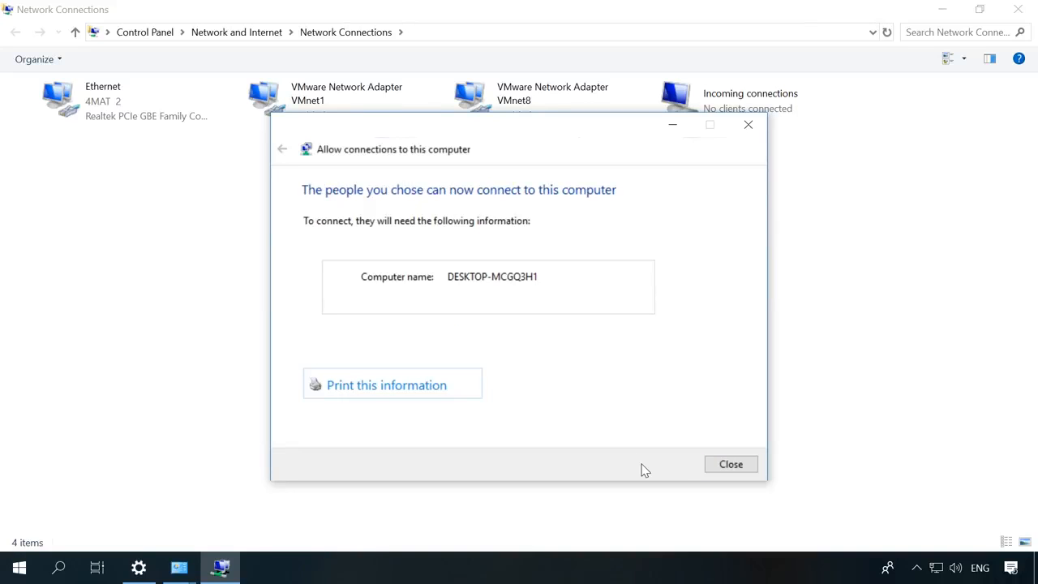
{"action": "left_click", "coordinate": [740, 464]}
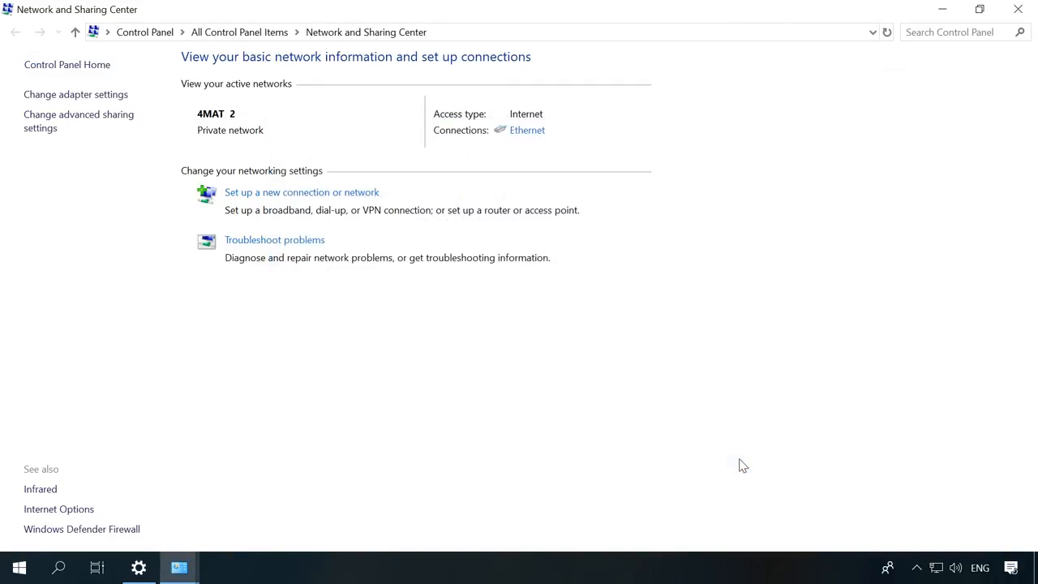
Create a desktop folder keeping the default name New folder.
{"action": "left_click", "coordinate": [190, 566]}
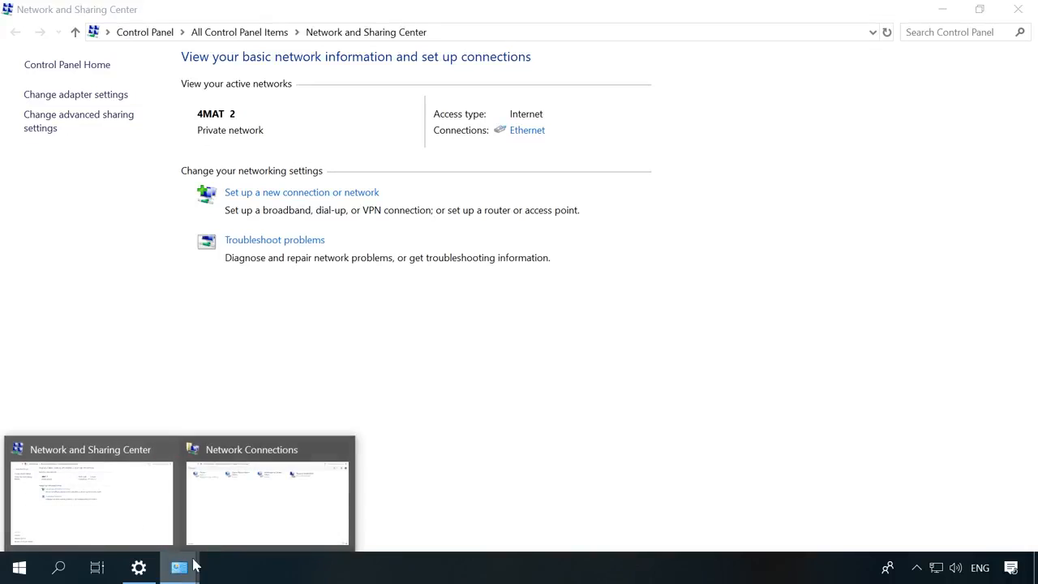
{"action": "left_click", "coordinate": [240, 510]}
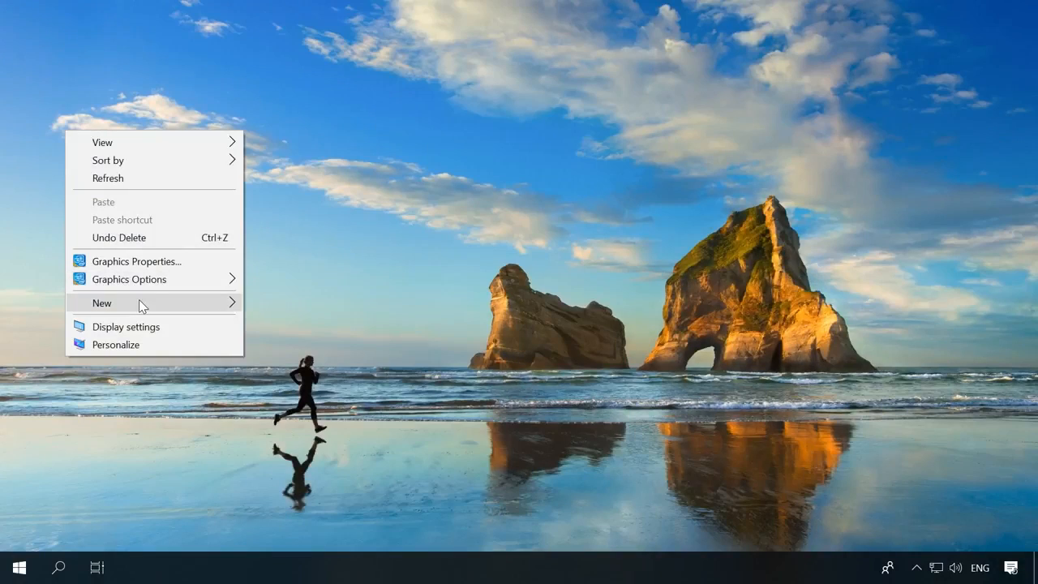
{"action": "mouse_move", "coordinate": [138, 302]}
{"action": "left_click", "coordinate": [285, 298]}
{"action": "key", "text": "Return"}
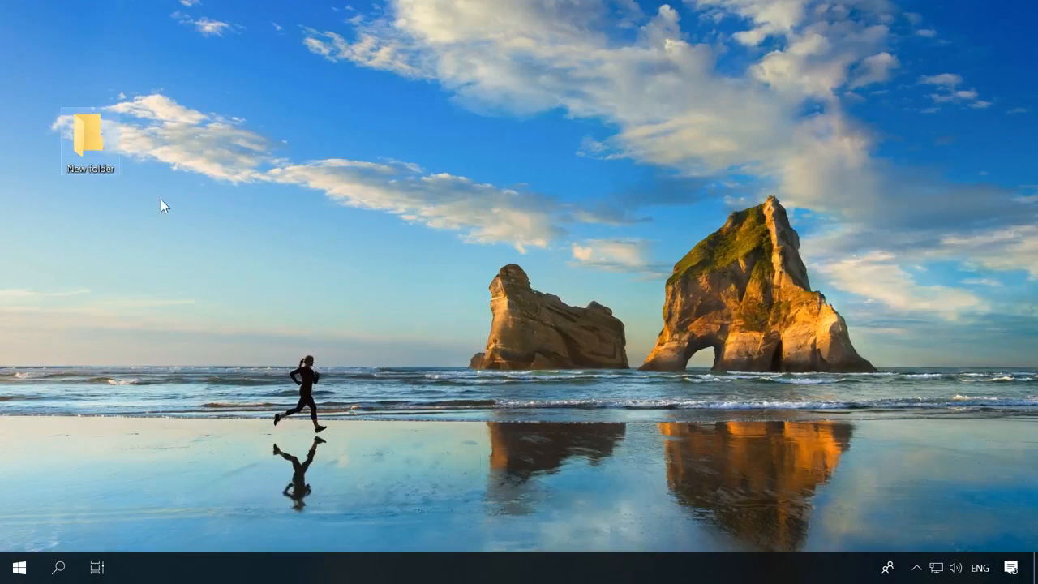
Inside New folder, create New Text Document.txt with its default name.
{"action": "double_click", "coordinate": [82, 142]}
{"action": "right_click", "coordinate": [247, 188]}
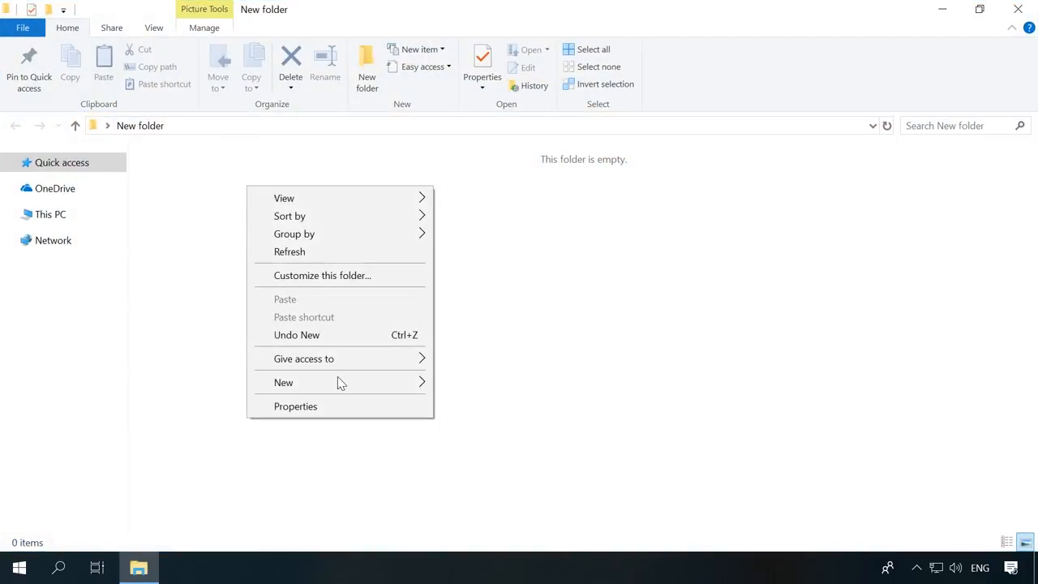
{"action": "mouse_move", "coordinate": [393, 387]}
{"action": "left_click", "coordinate": [470, 550]}
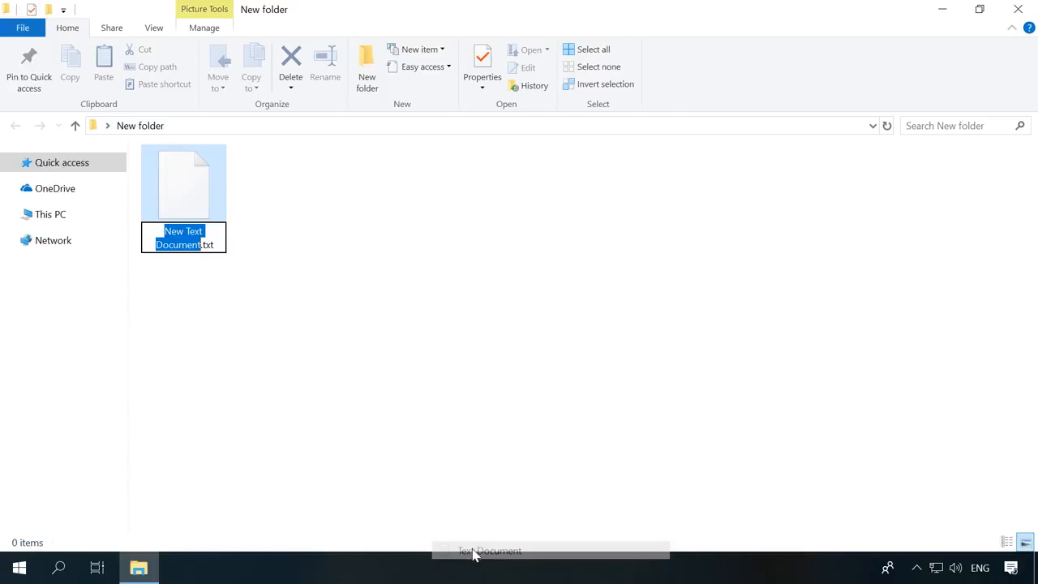
{"action": "key", "text": "Return"}
{"action": "left_click", "coordinate": [308, 243]}
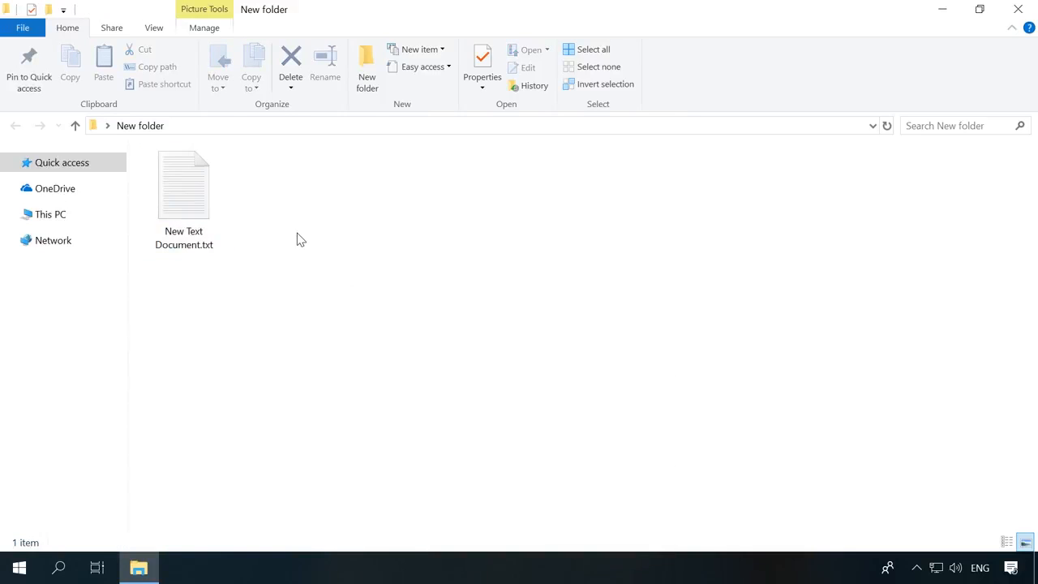
Close the folder window and open New folder's Properties from the desktop.
{"action": "left_click", "coordinate": [1017, 9]}
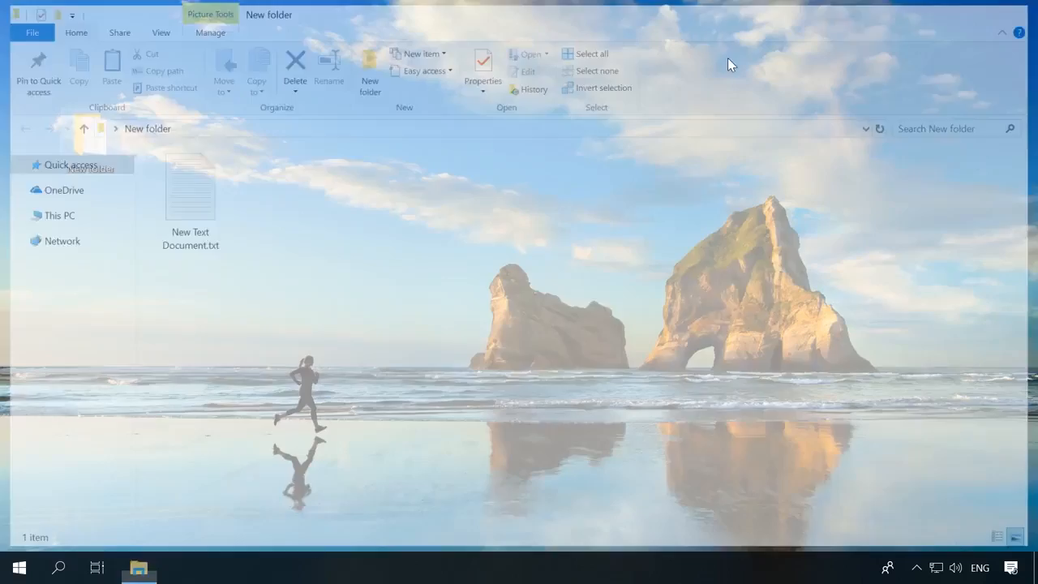
{"action": "right_click", "coordinate": [90, 146]}
{"action": "left_click", "coordinate": [140, 546]}
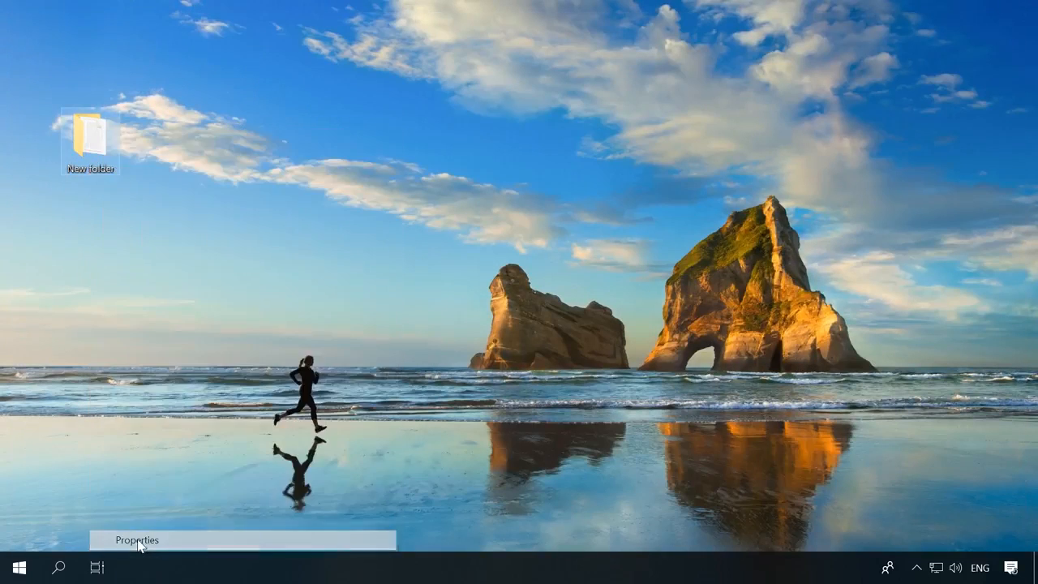
Share New folder via Advanced Sharing, allowing Everyone Full Control and Change, then close Properties.
{"action": "left_click", "coordinate": [159, 180]}
{"action": "left_click_drag", "start_coordinate": [170, 154], "coordinate": [276, 103]}
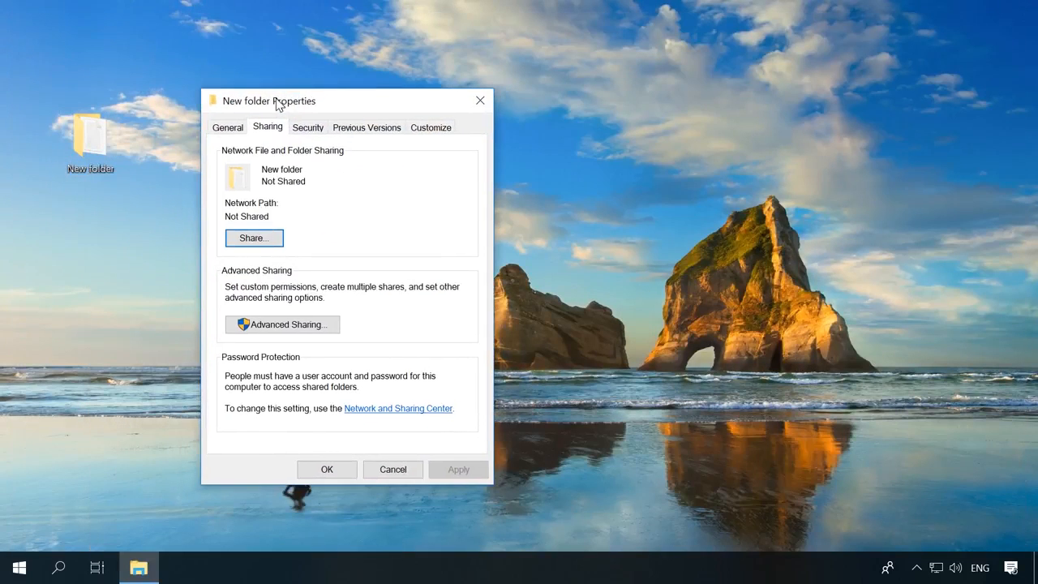
{"action": "left_click", "coordinate": [277, 326]}
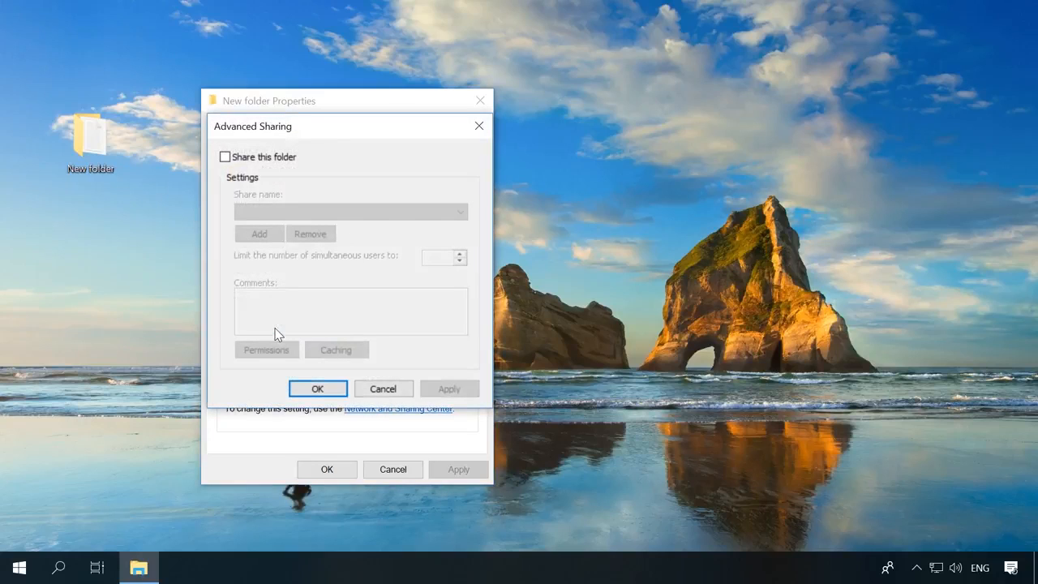
{"action": "left_click", "coordinate": [242, 161]}
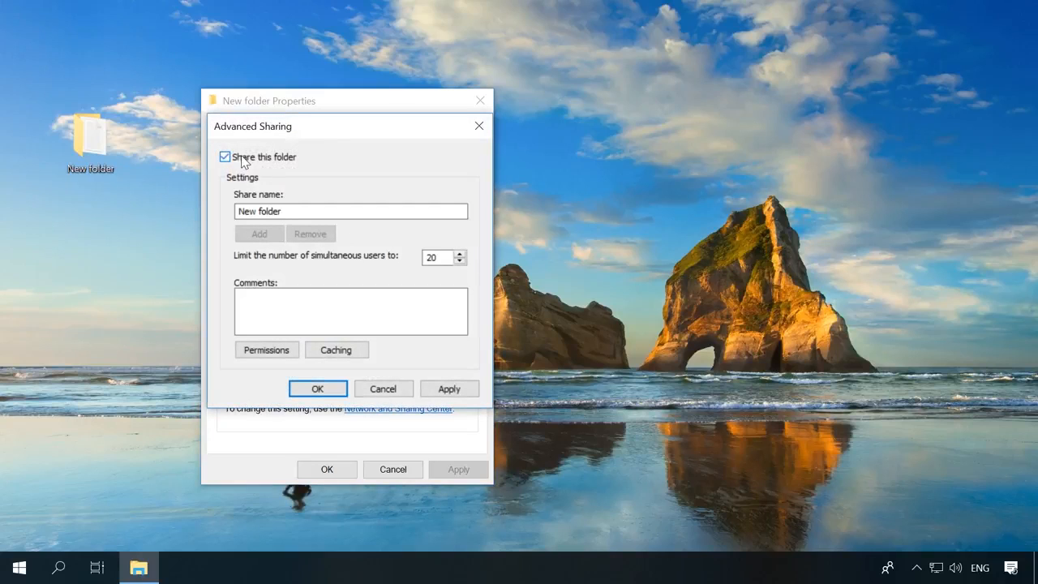
{"action": "left_click", "coordinate": [264, 352]}
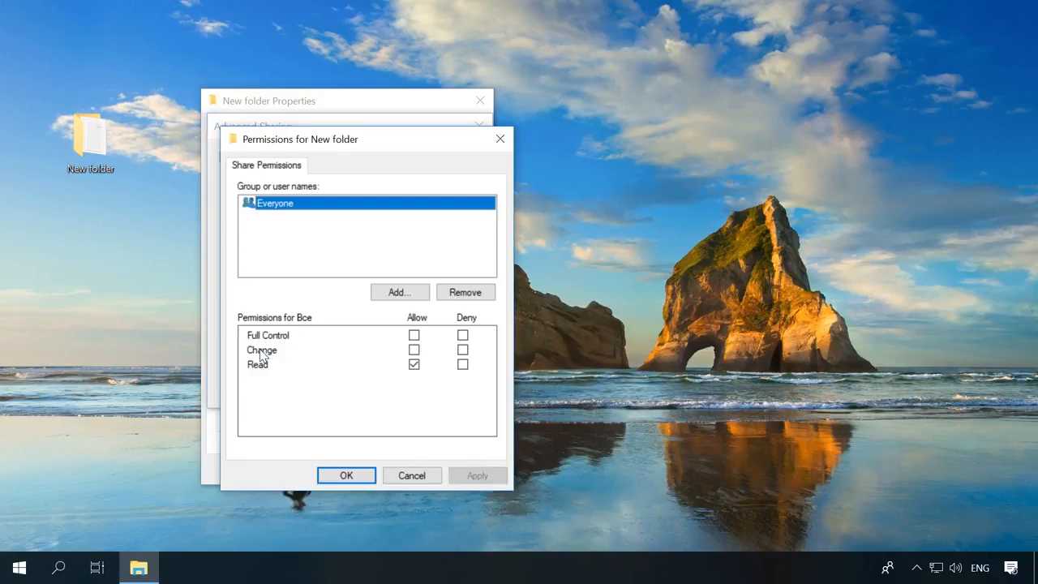
{"action": "left_click", "coordinate": [413, 350]}
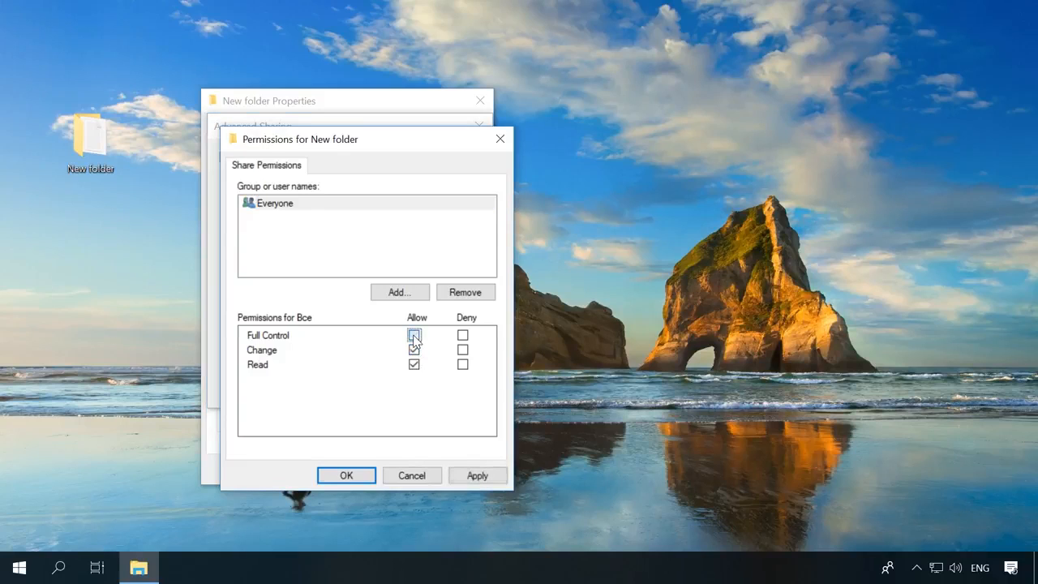
{"action": "left_click", "coordinate": [415, 335]}
{"action": "left_click", "coordinate": [473, 475]}
{"action": "left_click", "coordinate": [332, 475]}
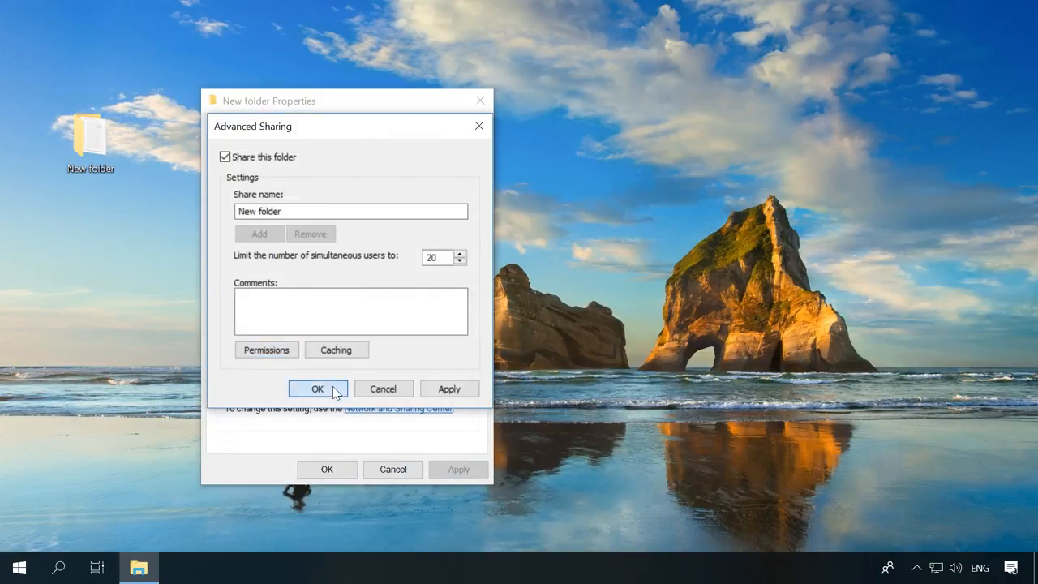
{"action": "left_click", "coordinate": [332, 390]}
{"action": "left_click", "coordinate": [326, 469]}
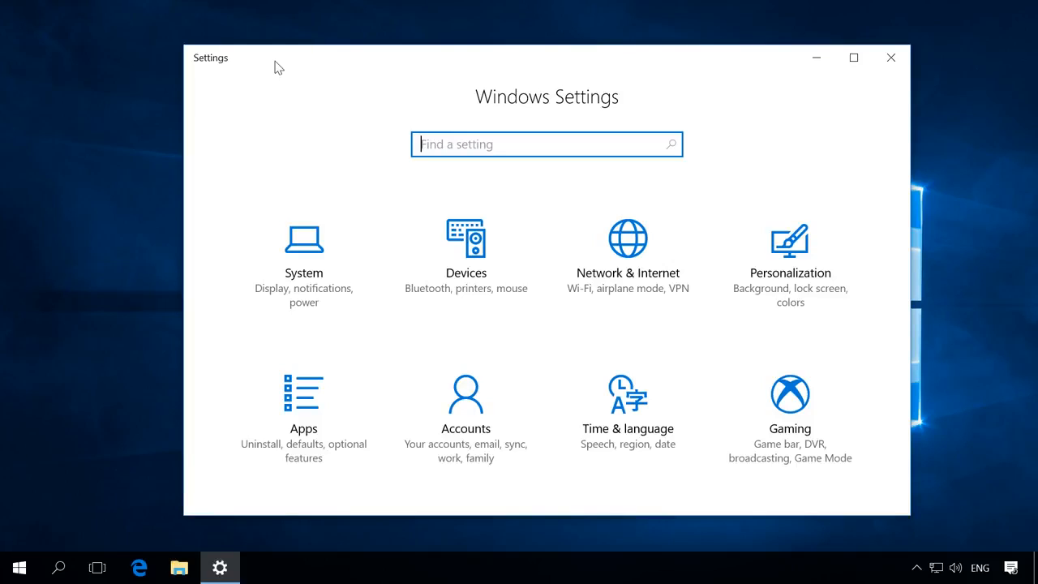
Go to Network & Internet settings and select the VPN page.
{"action": "left_click", "coordinate": [610, 242]}
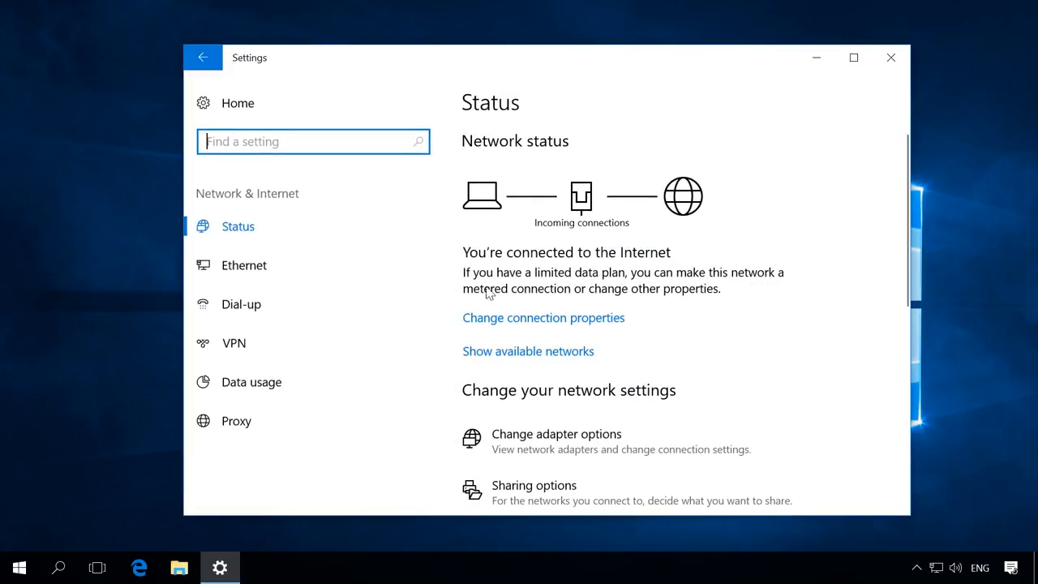
{"action": "left_click", "coordinate": [272, 345]}
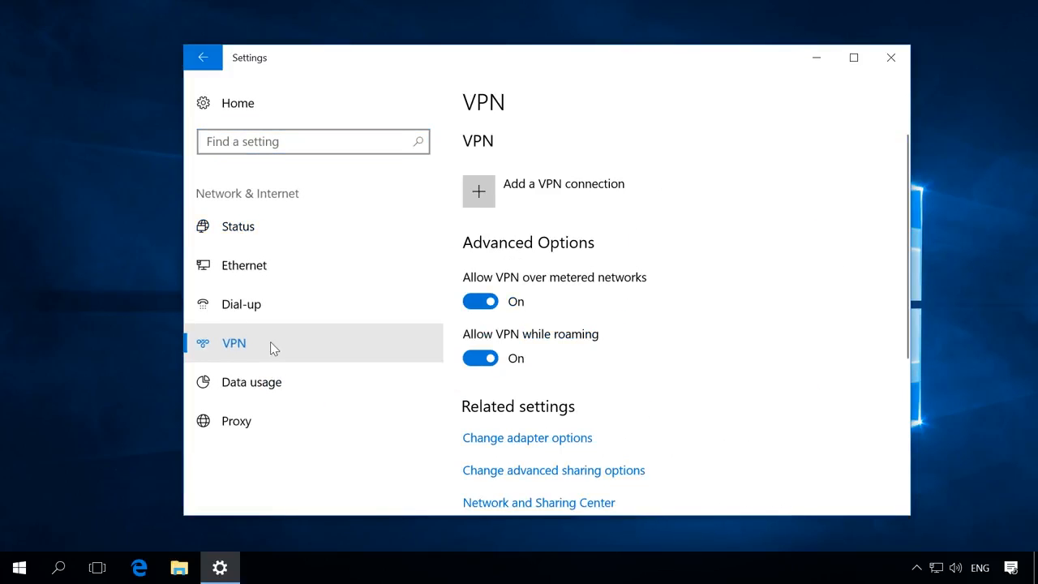
Add a Windows (built-in) VPN connection named VPN with server address 176.22.115.66.
{"action": "left_click", "coordinate": [527, 202]}
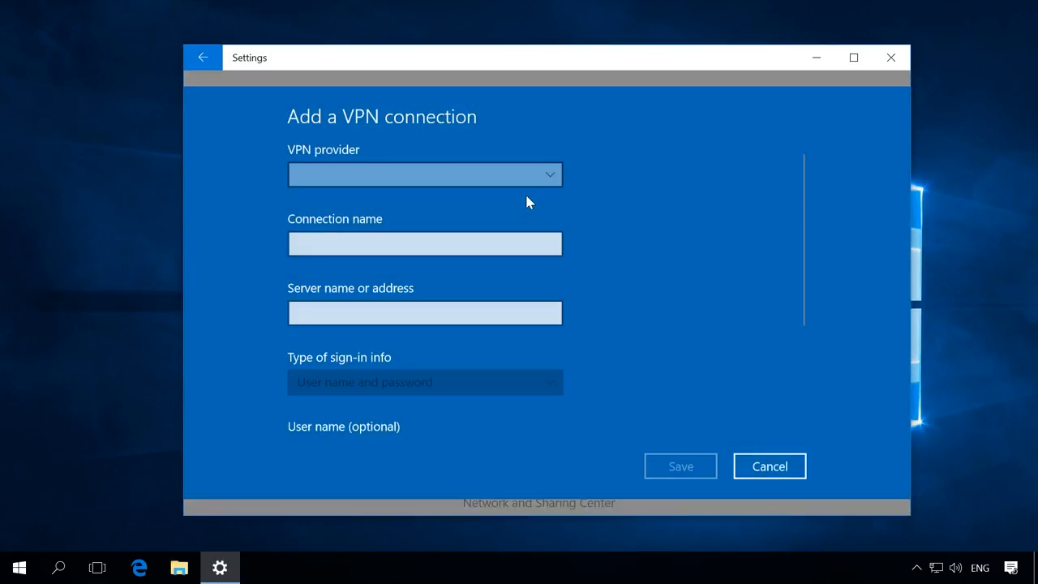
{"action": "left_click", "coordinate": [535, 175]}
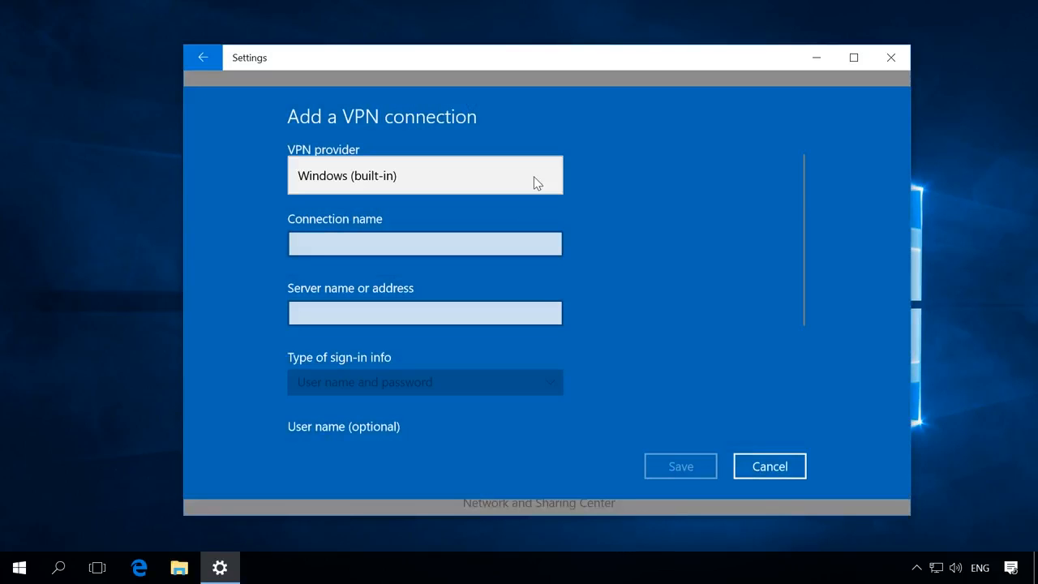
{"action": "left_click", "coordinate": [353, 180]}
{"action": "left_click", "coordinate": [341, 240]}
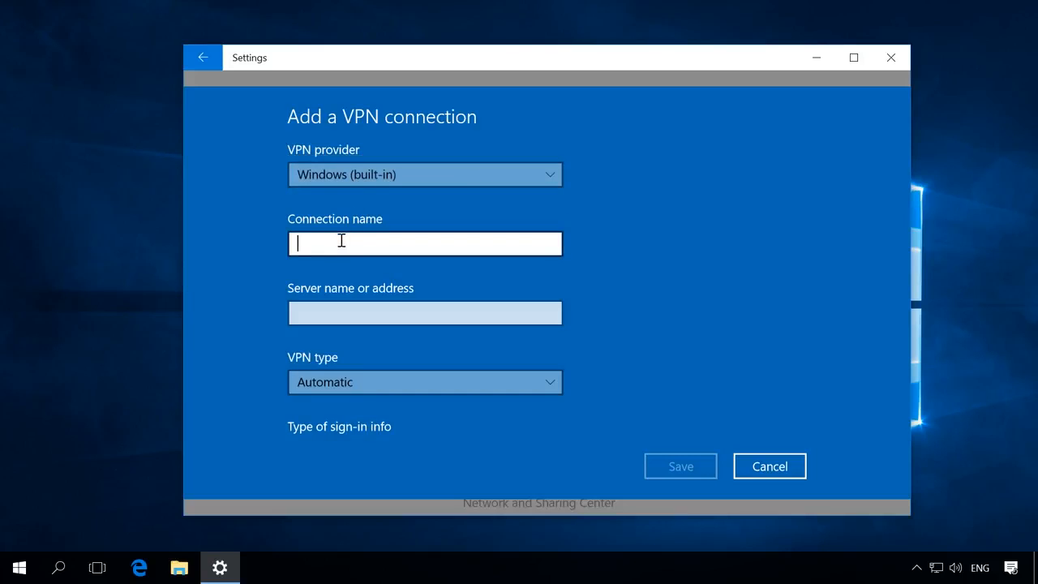
{"action": "type", "text": "VPN"}
{"action": "left_click", "coordinate": [320, 308]}
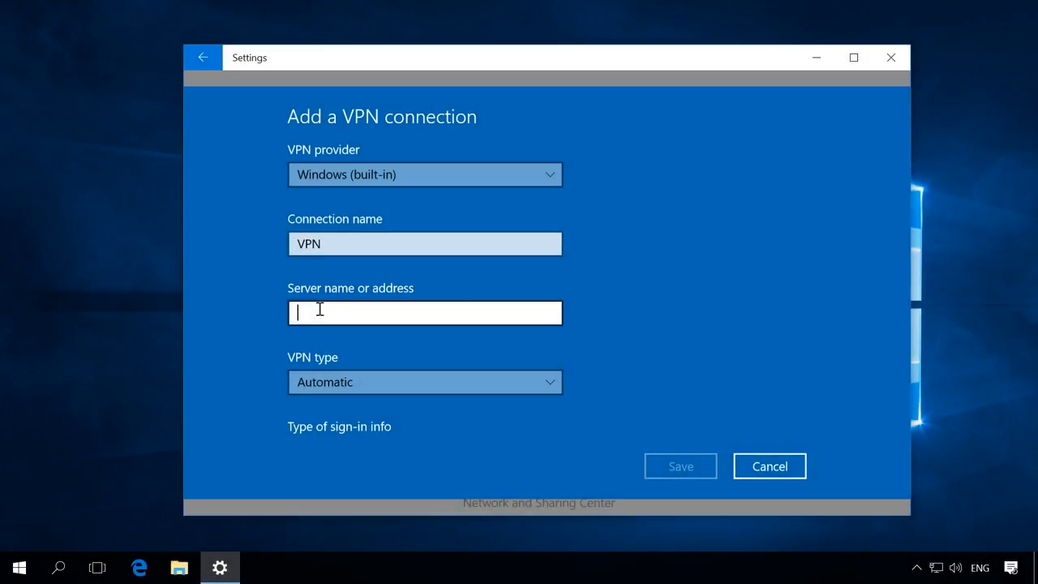
{"action": "type", "text": "1"}
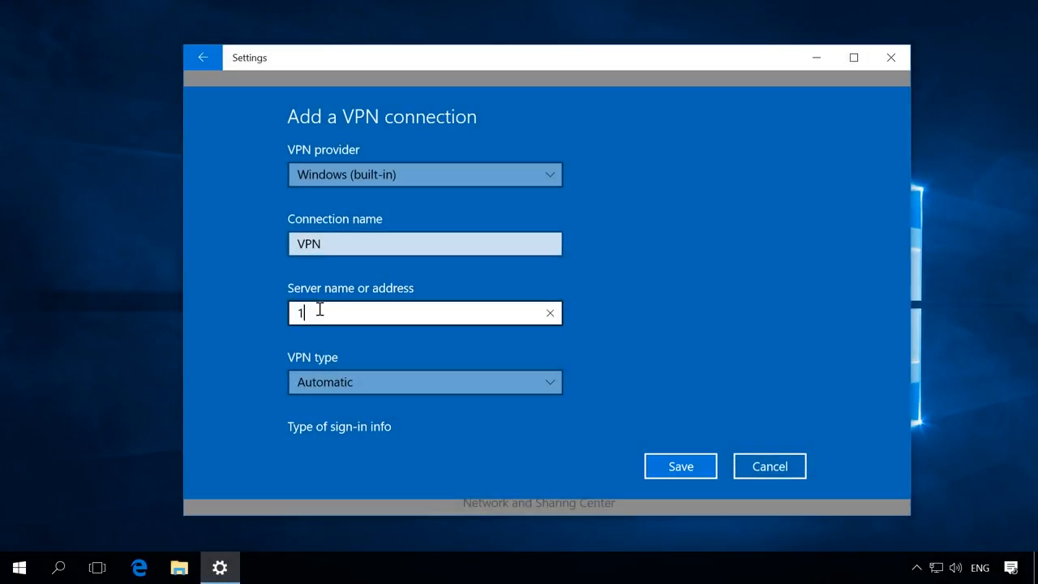
{"action": "type", "text": "76.122.115.66"}
Keep VPN type Automatic and set sign-in info to User name and password.
{"action": "left_click", "coordinate": [334, 379]}
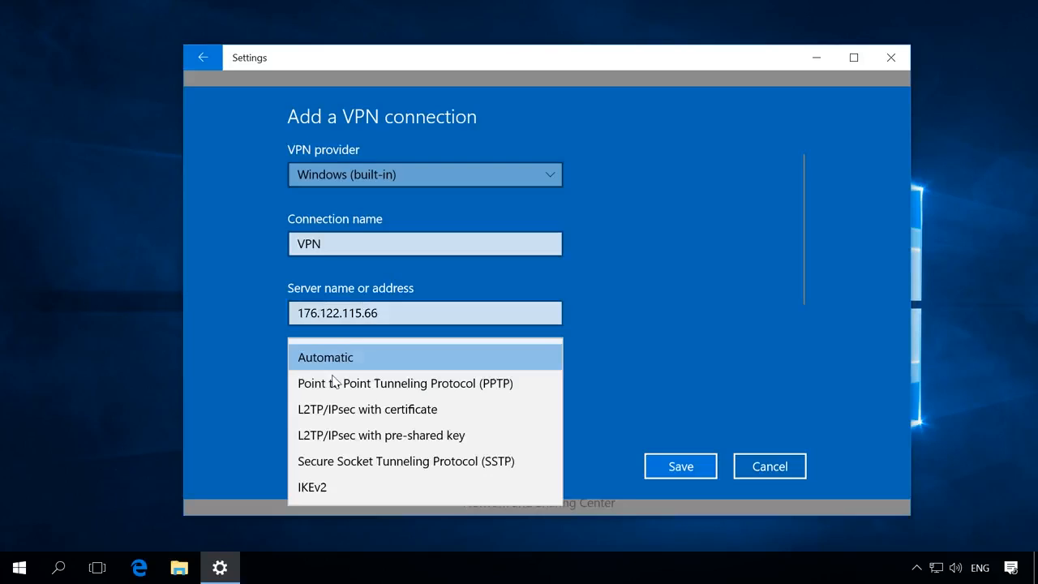
{"action": "left_click", "coordinate": [332, 356]}
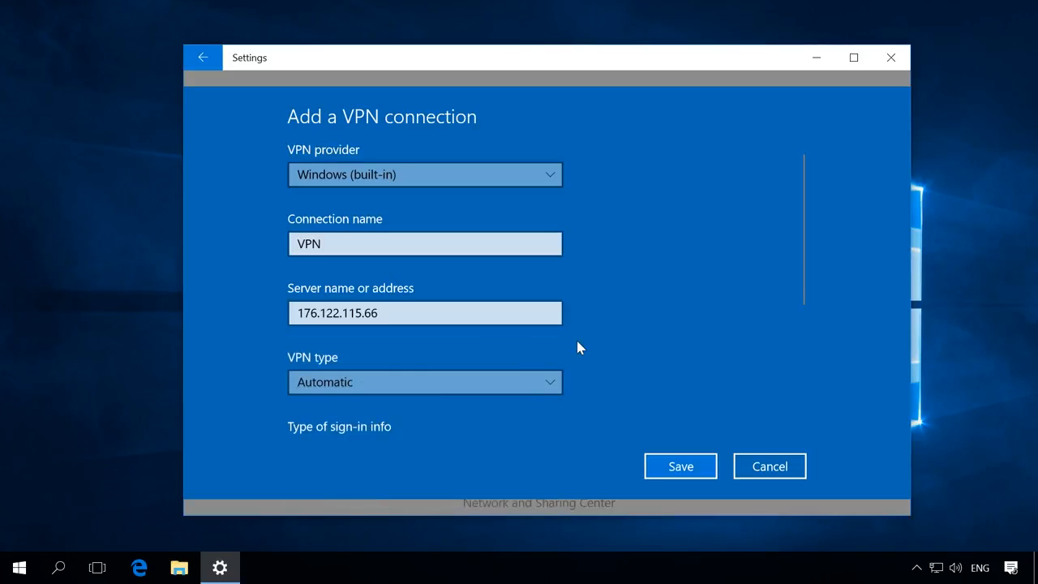
{"action": "scroll", "coordinate": [578, 347], "scroll_direction": "down", "scroll_amount": 3}
{"action": "left_click", "coordinate": [453, 280]}
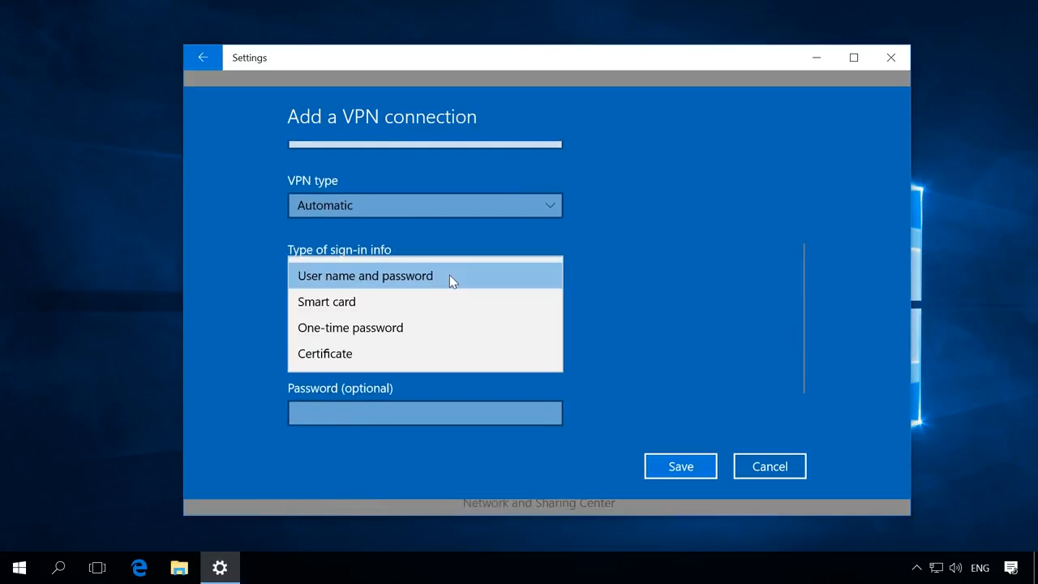
{"action": "left_click", "coordinate": [449, 276]}
{"action": "scroll", "coordinate": [440, 300], "scroll_direction": "down", "scroll_amount": 1}
Enter the VPN user name and password, then save the connection.
{"action": "left_click", "coordinate": [407, 283]}
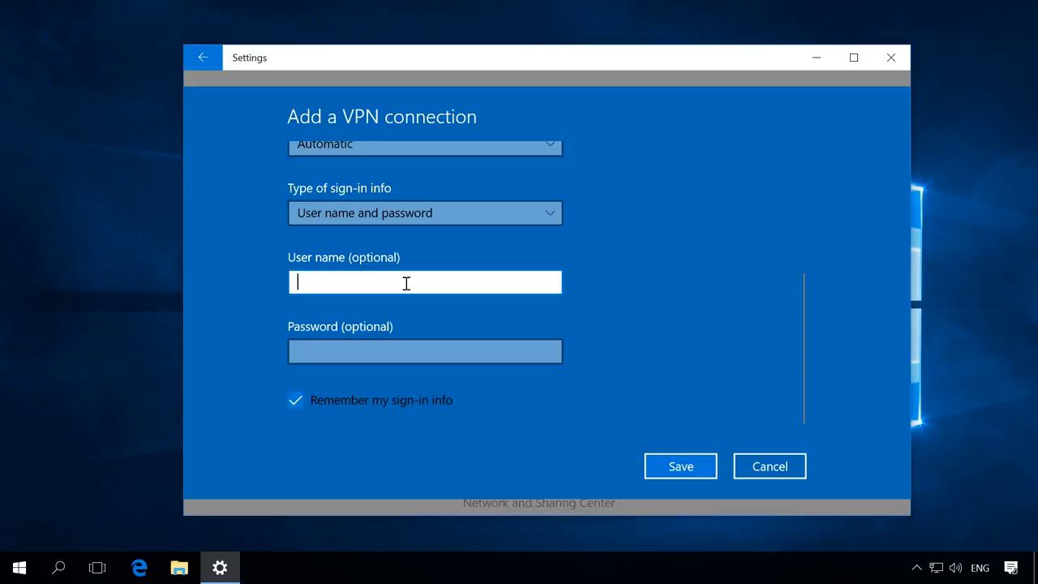
{"action": "type", "text": "Test"}
{"action": "key", "text": "Tab"}
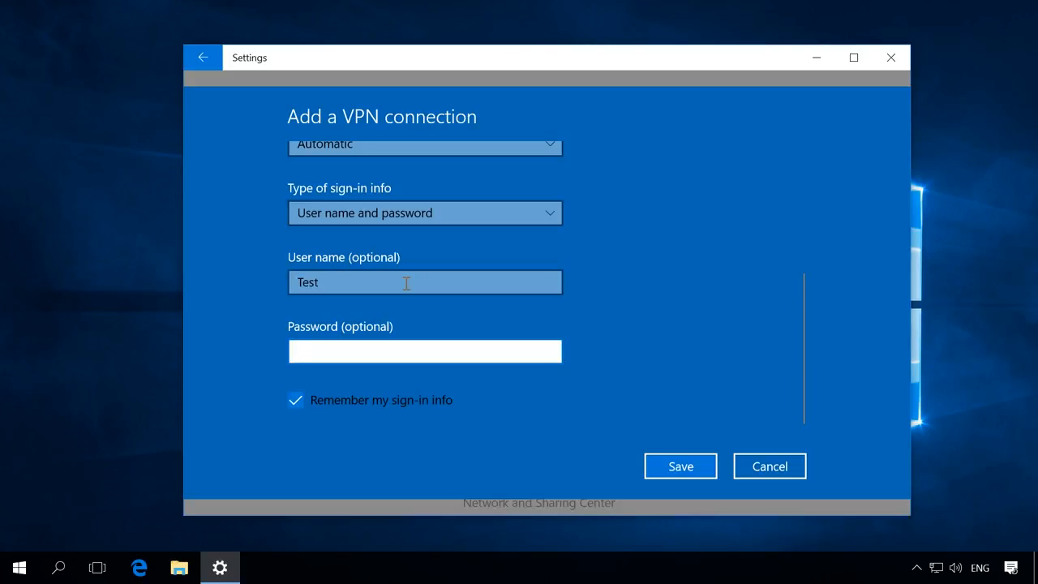
{"action": "type", "text": "Test"}
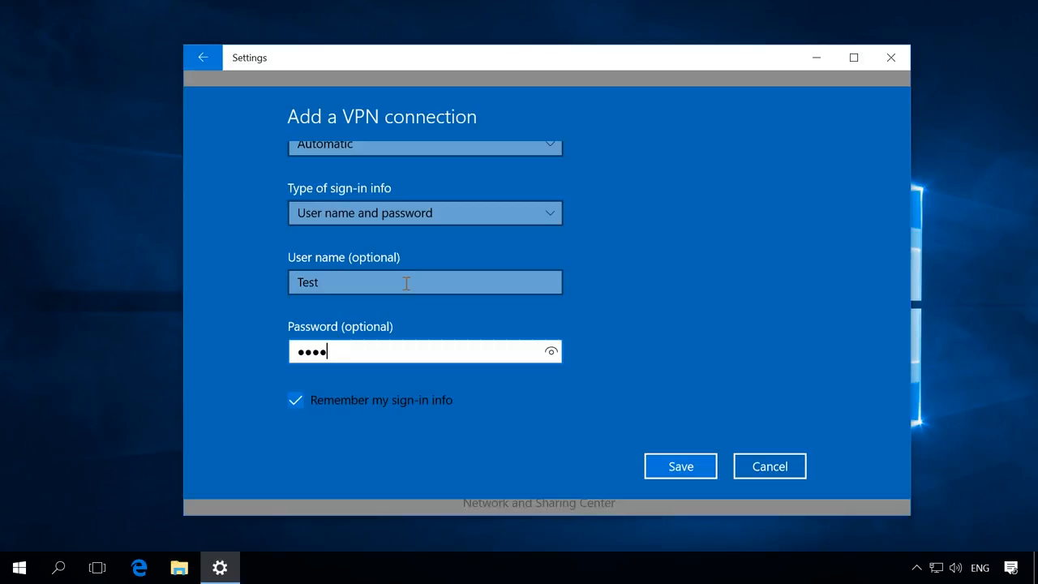
{"action": "left_click", "coordinate": [679, 466]}
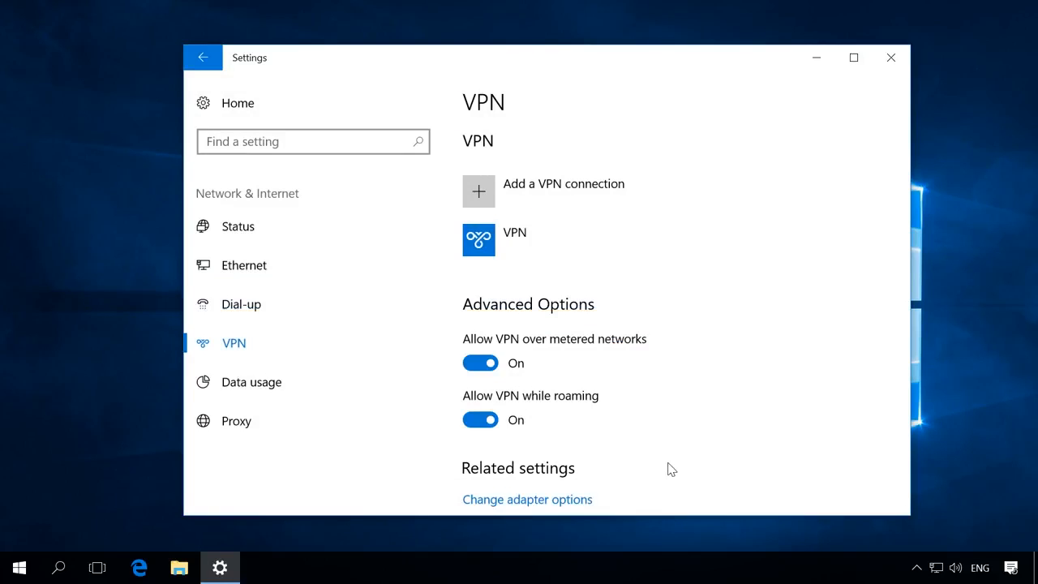
Connect the saved VPN connection to the server at 176.122.115.66.
{"action": "left_click", "coordinate": [541, 241]}
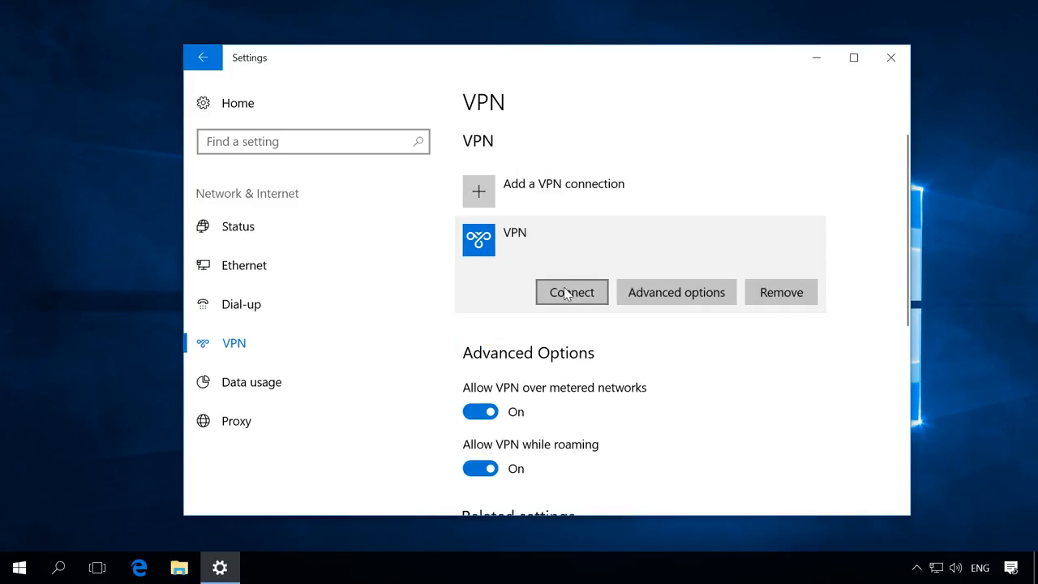
{"action": "left_click", "coordinate": [567, 293]}
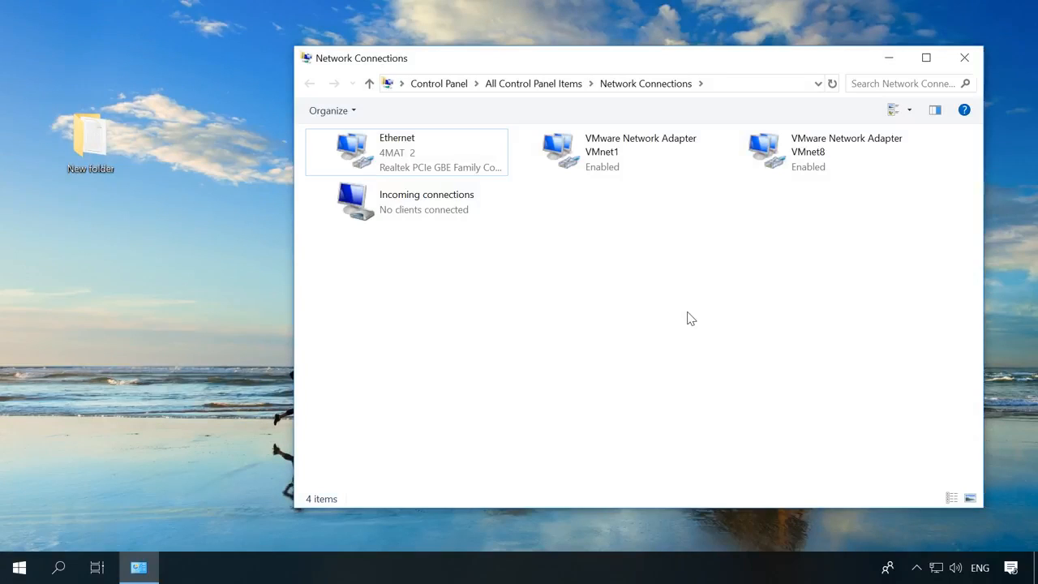
Give Incoming connections' IPv4 a fixed client address range of 155.55.55.0–155.55.55.10, and confirm.
{"action": "right_click", "coordinate": [479, 209]}
{"action": "left_click", "coordinate": [523, 289]}
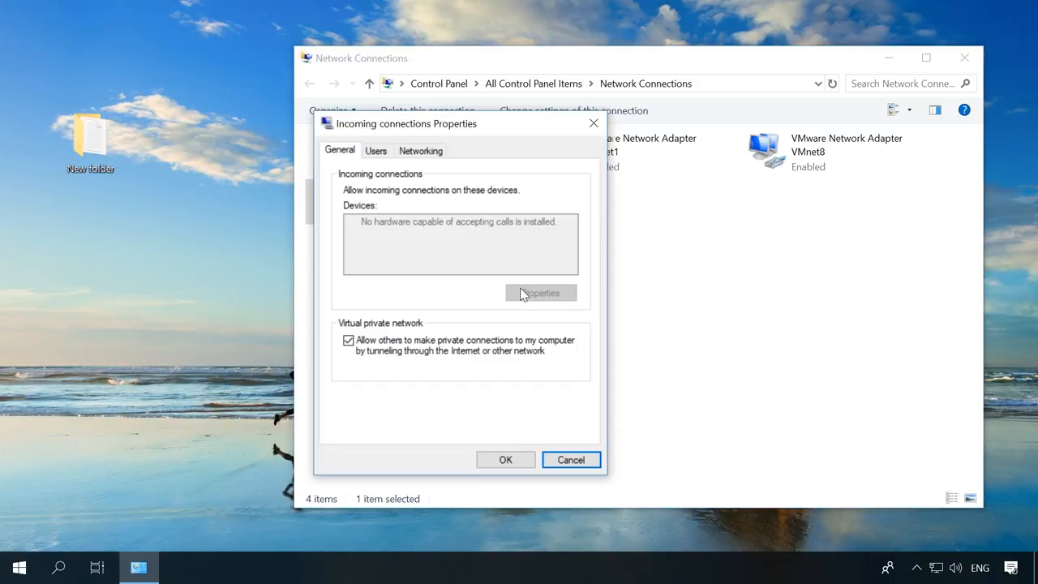
{"action": "left_click", "coordinate": [423, 151]}
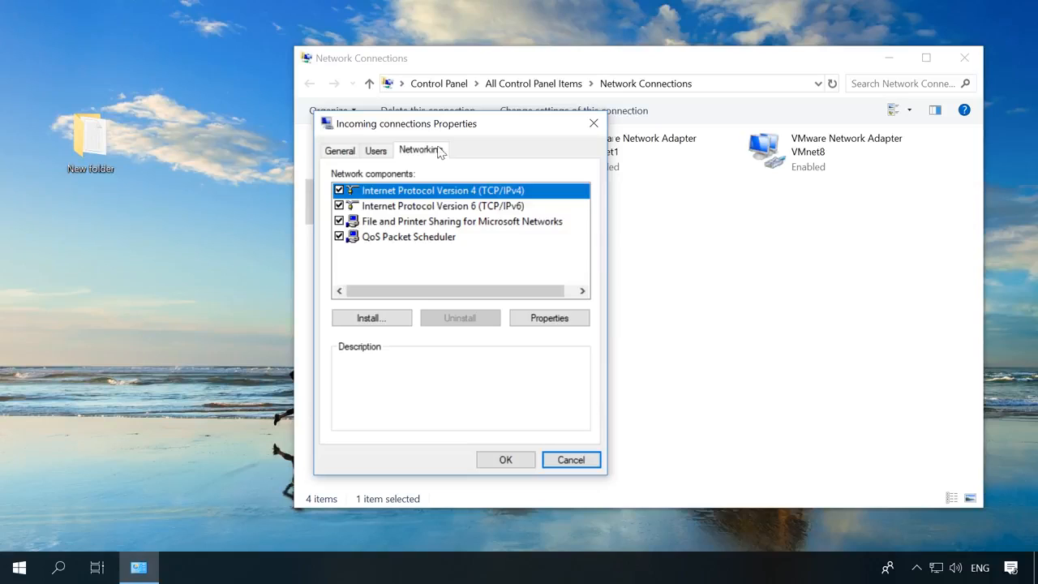
{"action": "left_click", "coordinate": [546, 324]}
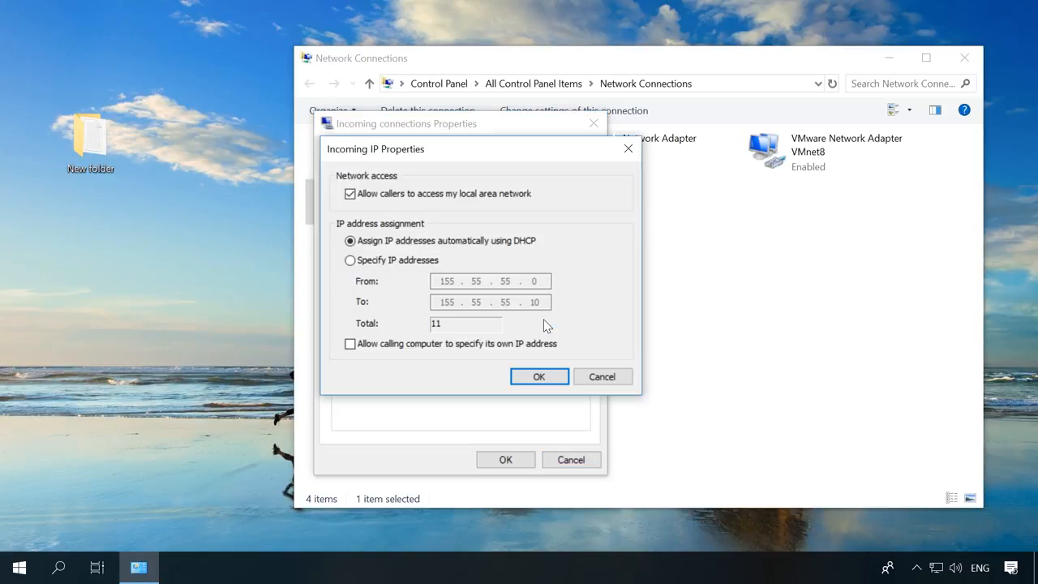
{"action": "left_click", "coordinate": [375, 269]}
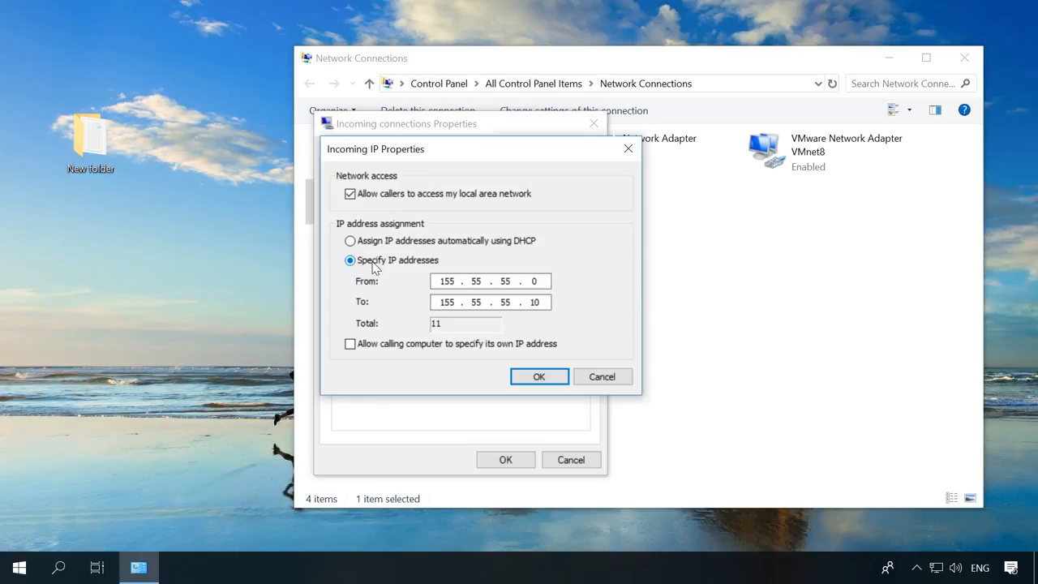
{"action": "left_click", "coordinate": [524, 381]}
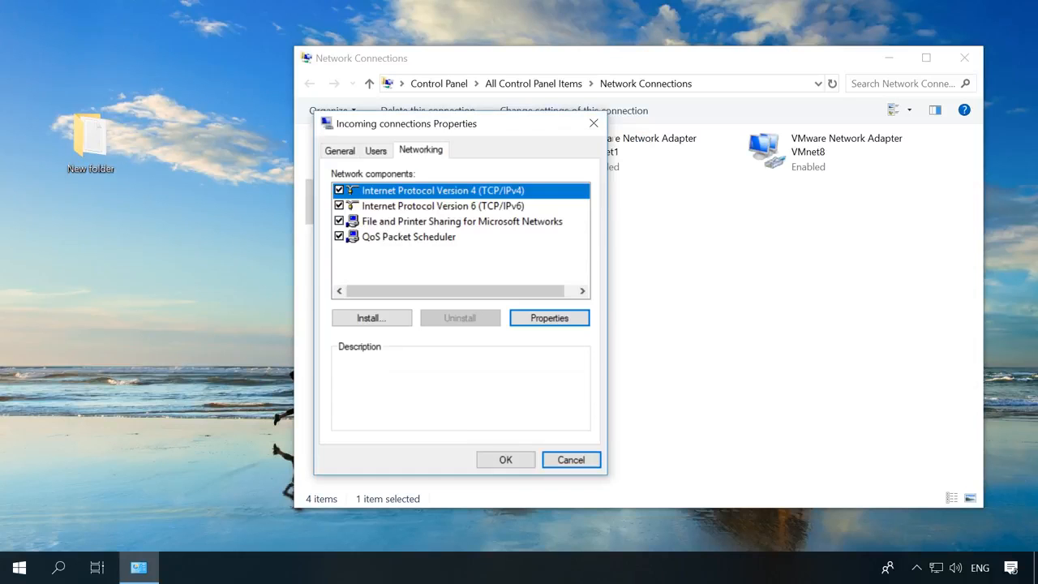
{"action": "left_click", "coordinate": [505, 458]}
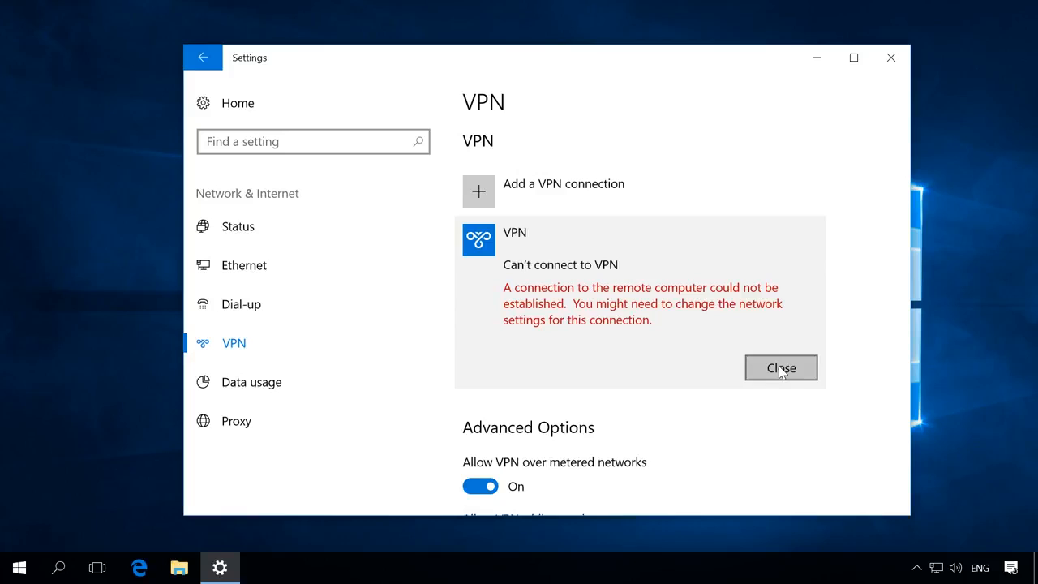
Dismiss the VPN error, reconnect VPN until Connected, then open Network and Sharing Center.
{"action": "left_click", "coordinate": [781, 368]}
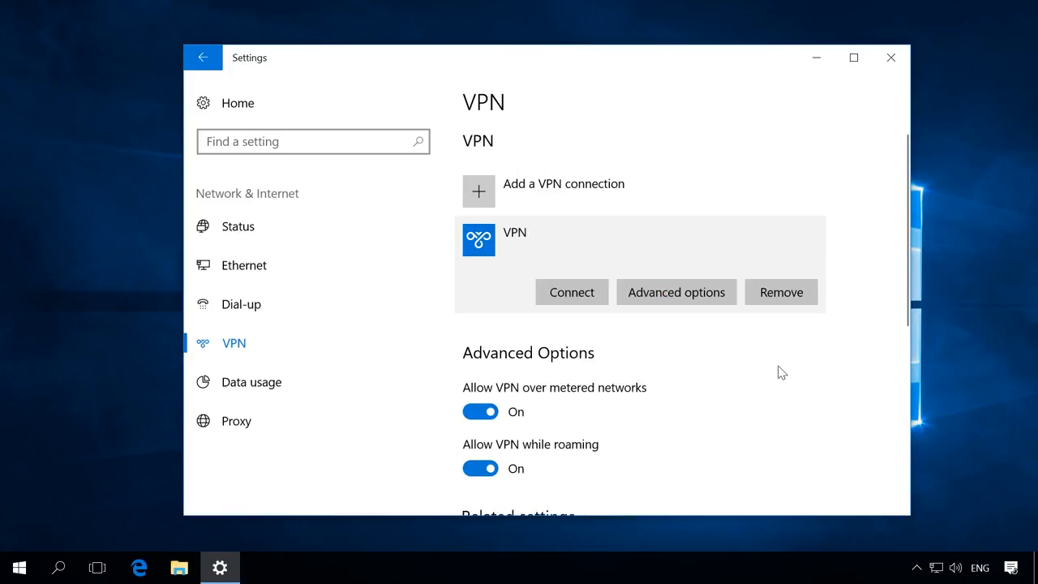
{"action": "left_click", "coordinate": [572, 295]}
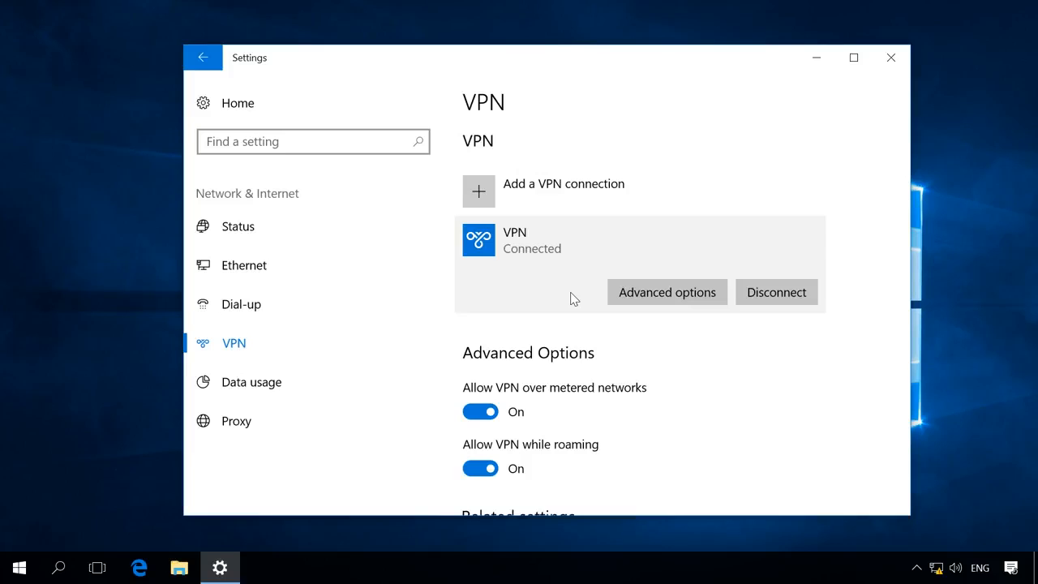
{"action": "right_click", "coordinate": [936, 568]}
{"action": "left_click", "coordinate": [913, 556]}
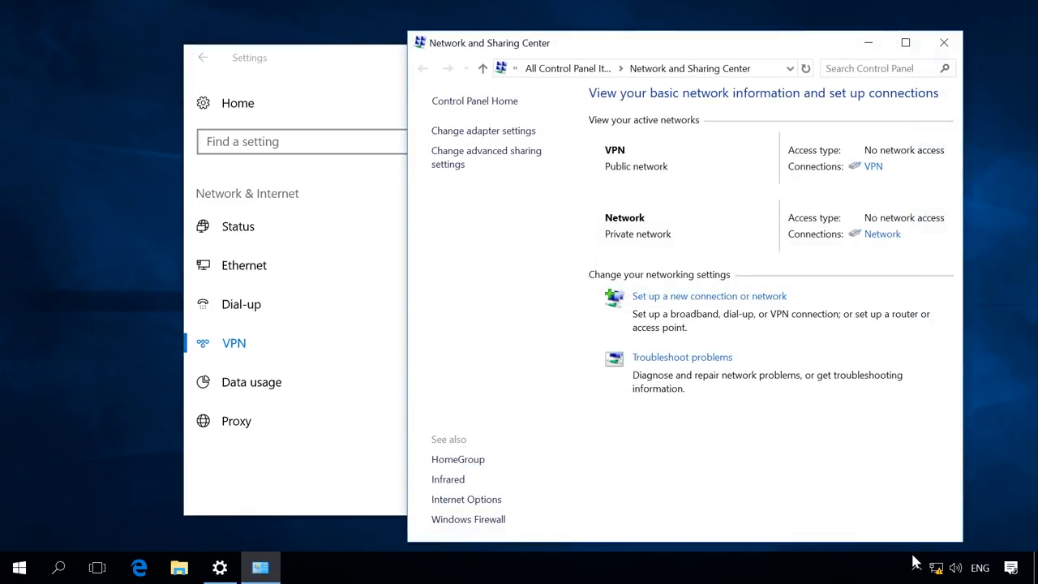
Show the network adapters list and select the VPN connection.
{"action": "left_click", "coordinate": [492, 132]}
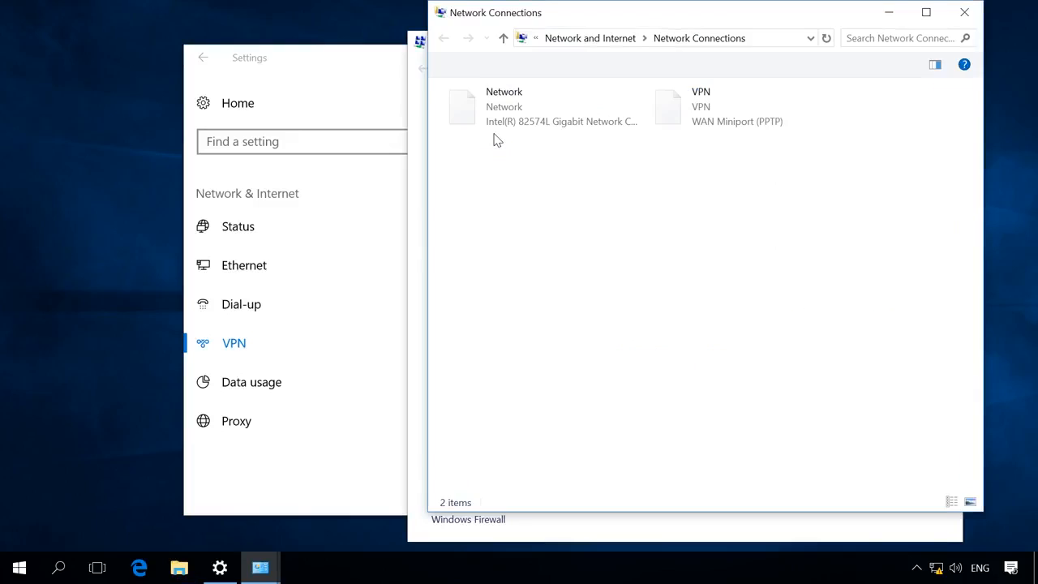
{"action": "left_click", "coordinate": [697, 123]}
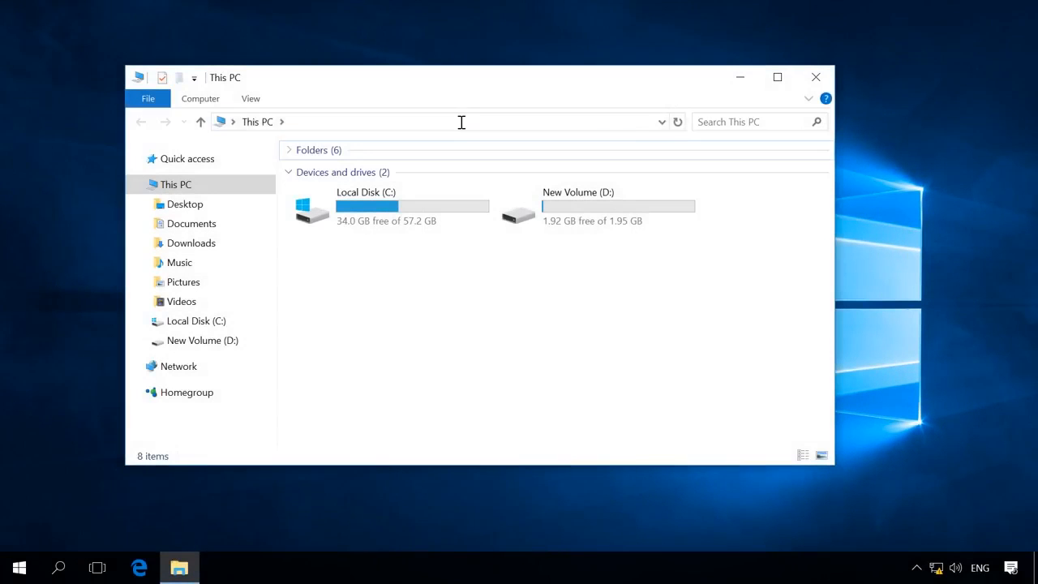
Paste the network path \\155.55.55.0 into File Explorer's address bar and select it.
{"action": "left_click", "coordinate": [460, 121]}
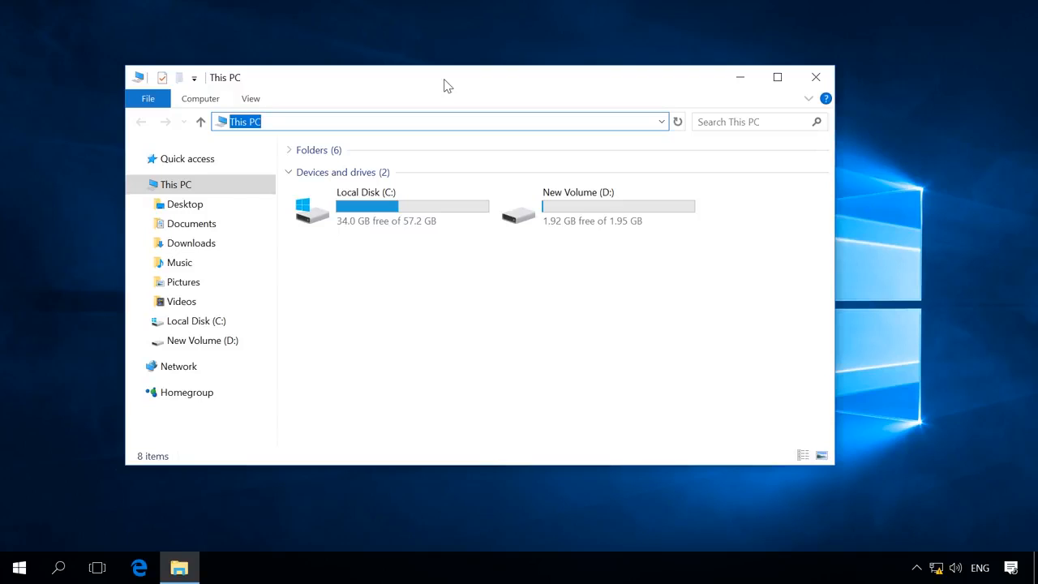
{"action": "type", "text": "\\\\155.55.55.0"}
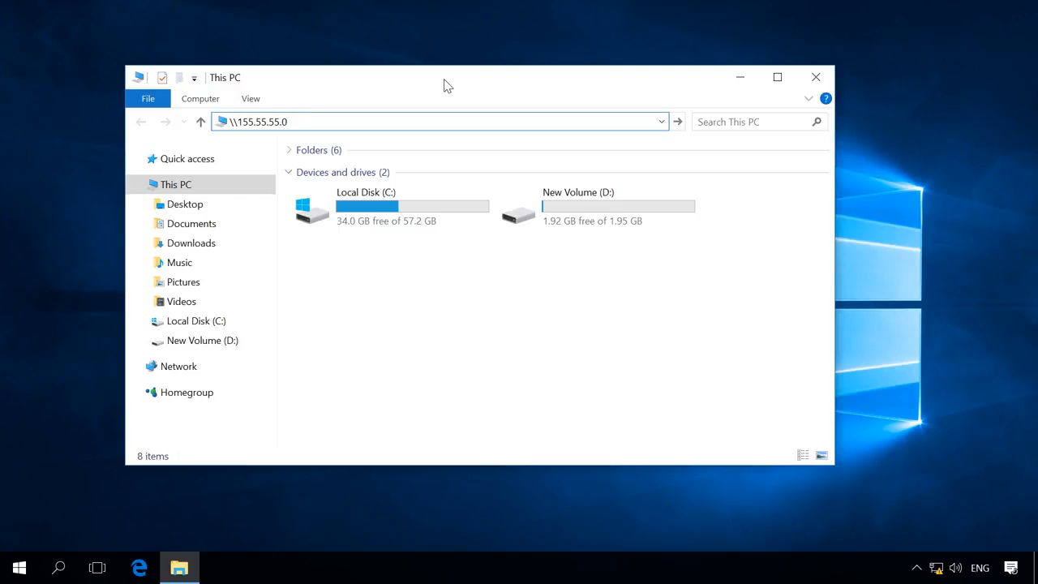
{"action": "key", "text": "ctrl+a"}
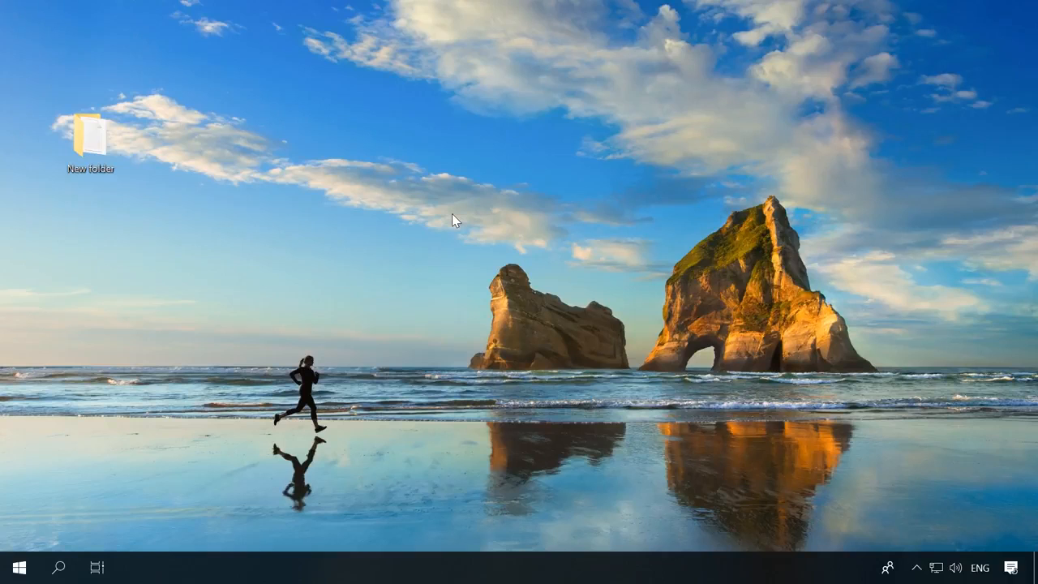
Open Windows Defender Firewall's Advanced settings from Control Panel, found by searching 'cont'.
{"action": "left_click", "coordinate": [60, 568]}
{"action": "type", "text": "cont"}
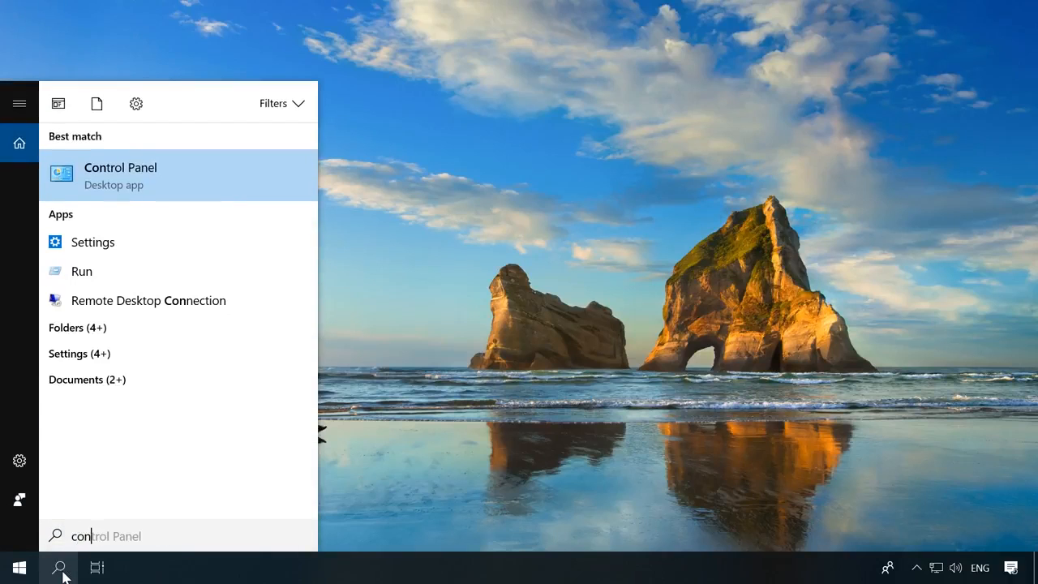
{"action": "left_click", "coordinate": [137, 158]}
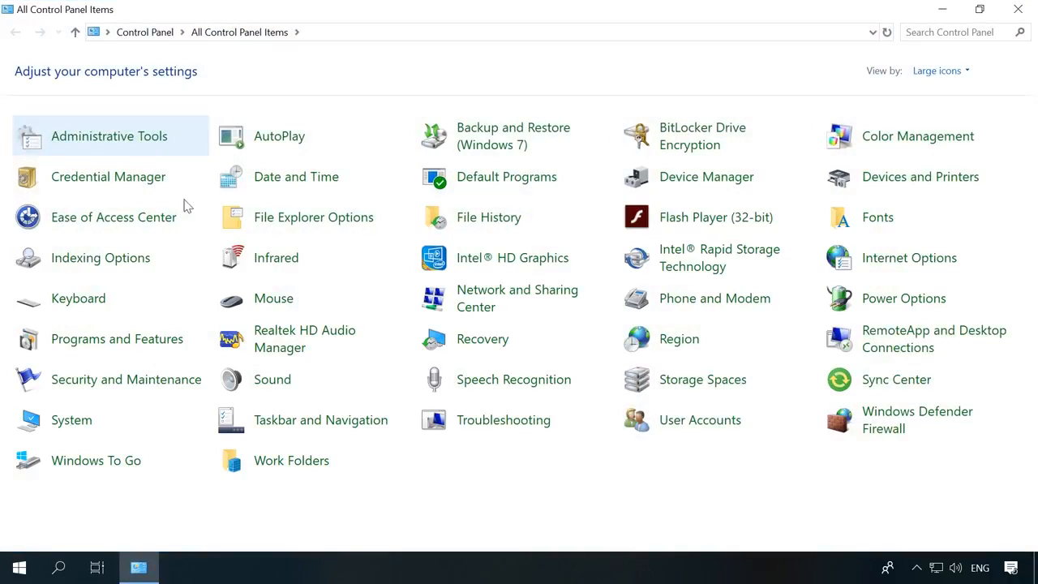
{"action": "left_click", "coordinate": [901, 412]}
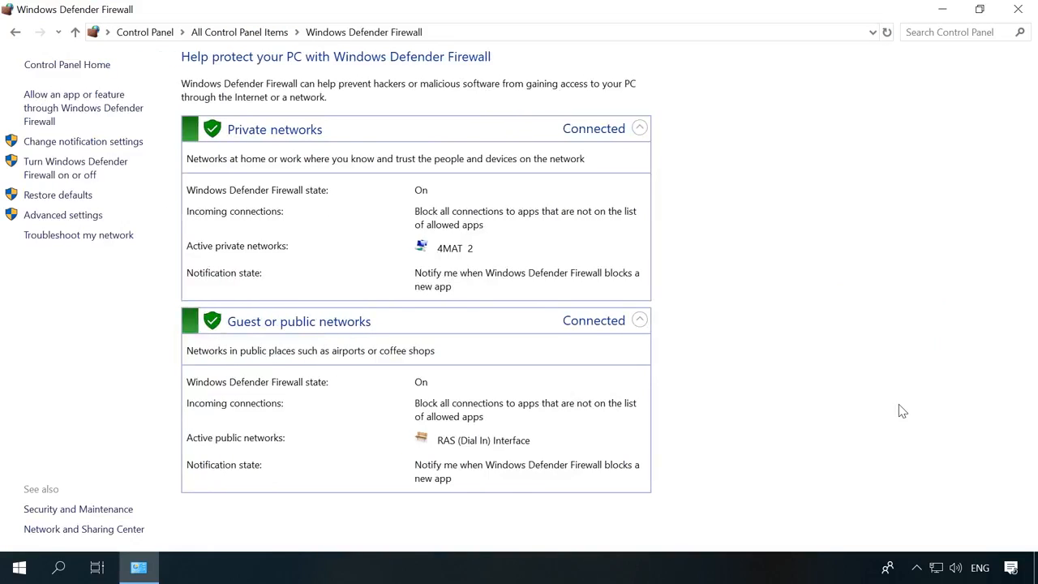
{"action": "left_click", "coordinate": [52, 215]}
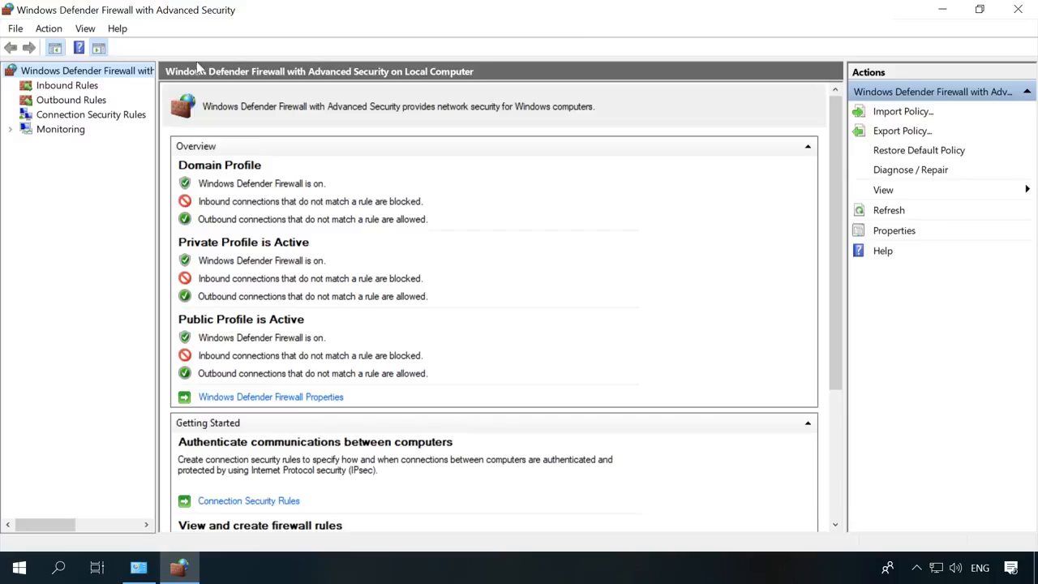
Find and enable the Netlogon Service (NP-In) rule among the inbound firewall rules.
{"action": "left_click", "coordinate": [75, 85]}
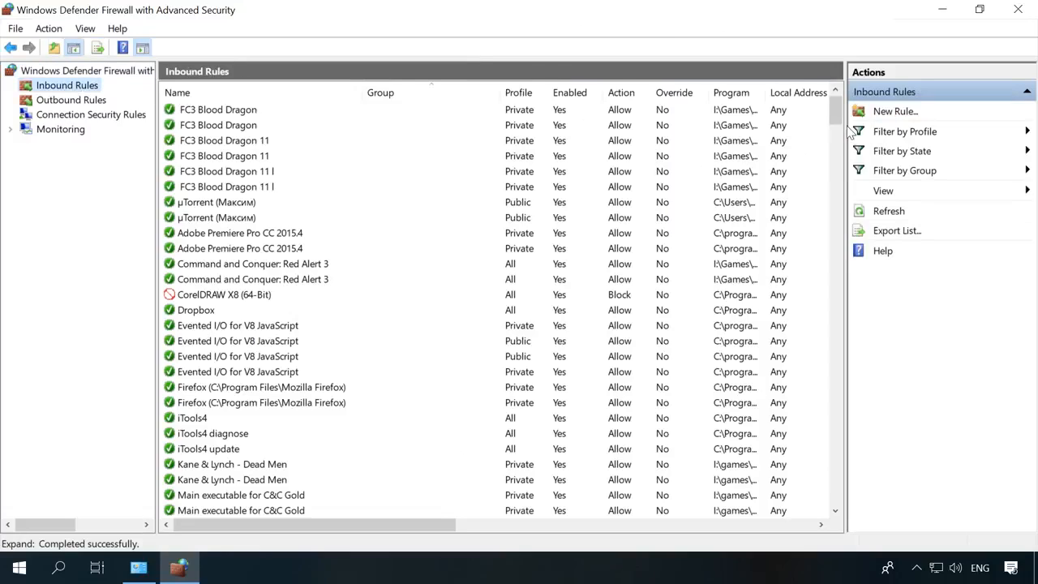
{"action": "left_click_drag", "start_coordinate": [834, 114], "coordinate": [835, 421]}
{"action": "scroll", "coordinate": [373, 369], "scroll_direction": "down", "scroll_amount": 9}
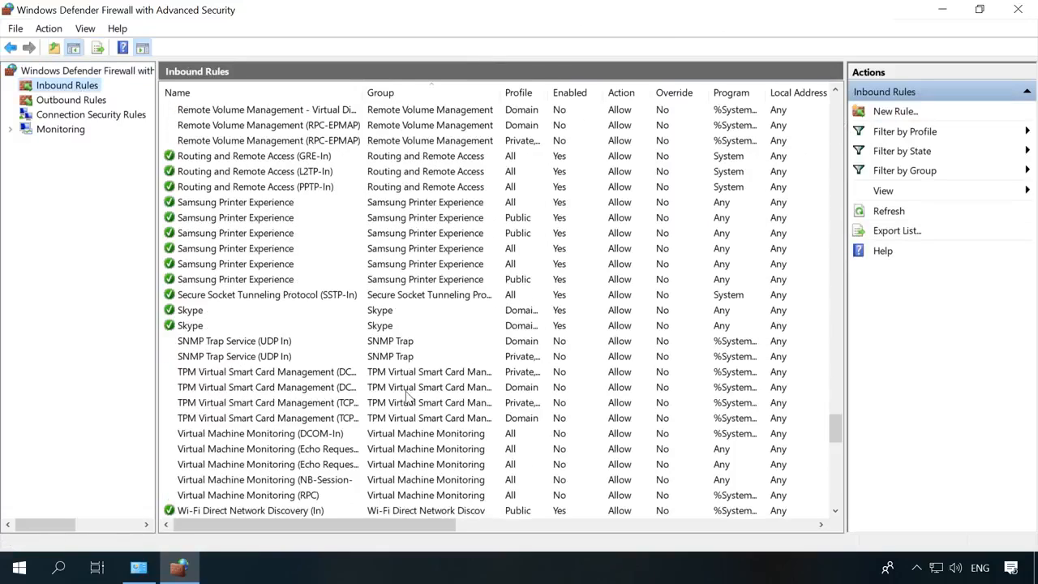
{"action": "scroll", "coordinate": [373, 369], "scroll_direction": "down", "scroll_amount": 3}
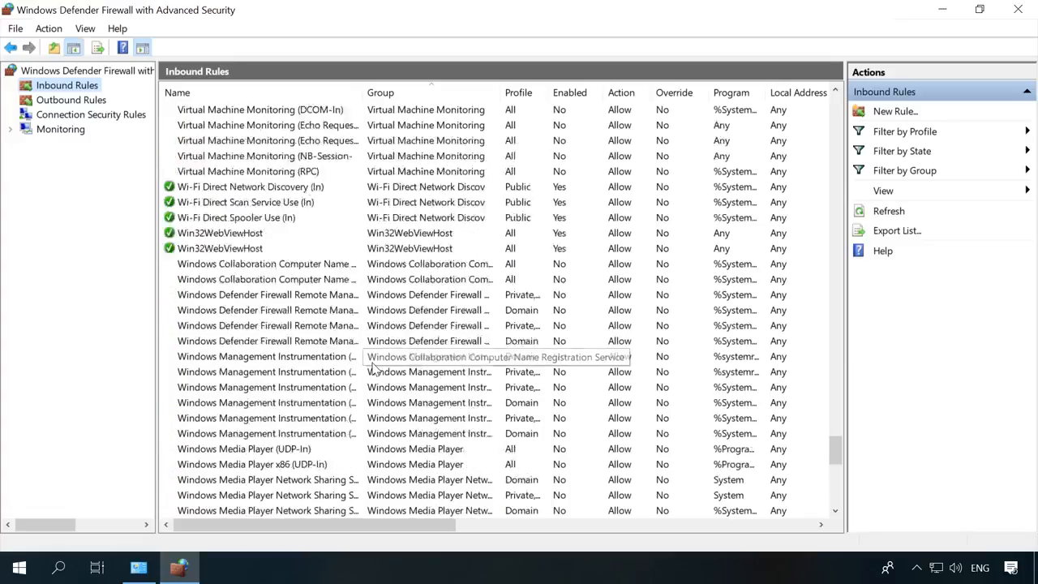
{"action": "scroll", "coordinate": [372, 369], "scroll_direction": "up", "scroll_amount": 13}
{"action": "scroll", "coordinate": [372, 369], "scroll_direction": "up", "scroll_amount": 10}
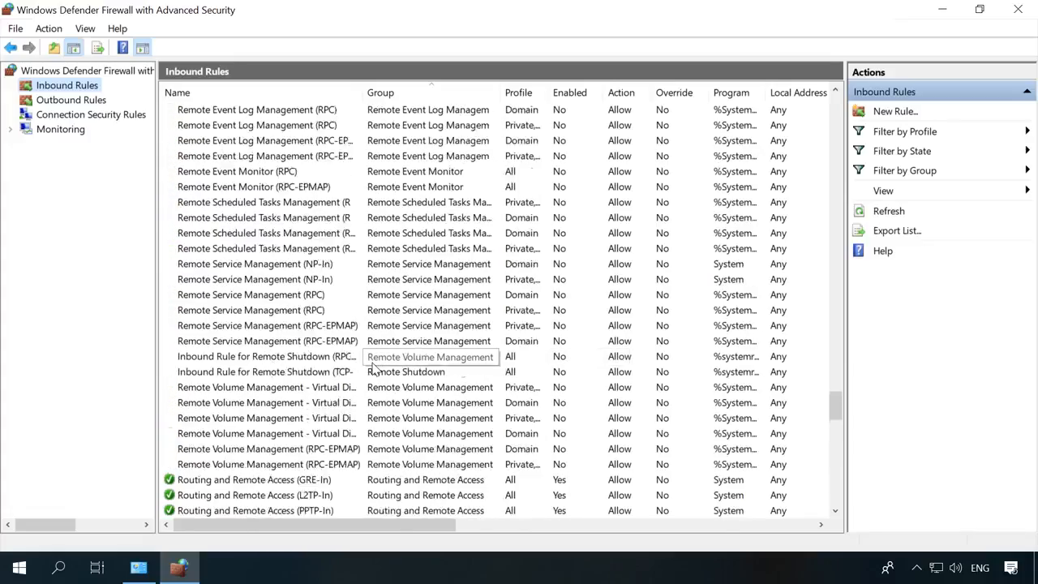
{"action": "scroll", "coordinate": [373, 369], "scroll_direction": "up", "scroll_amount": 13}
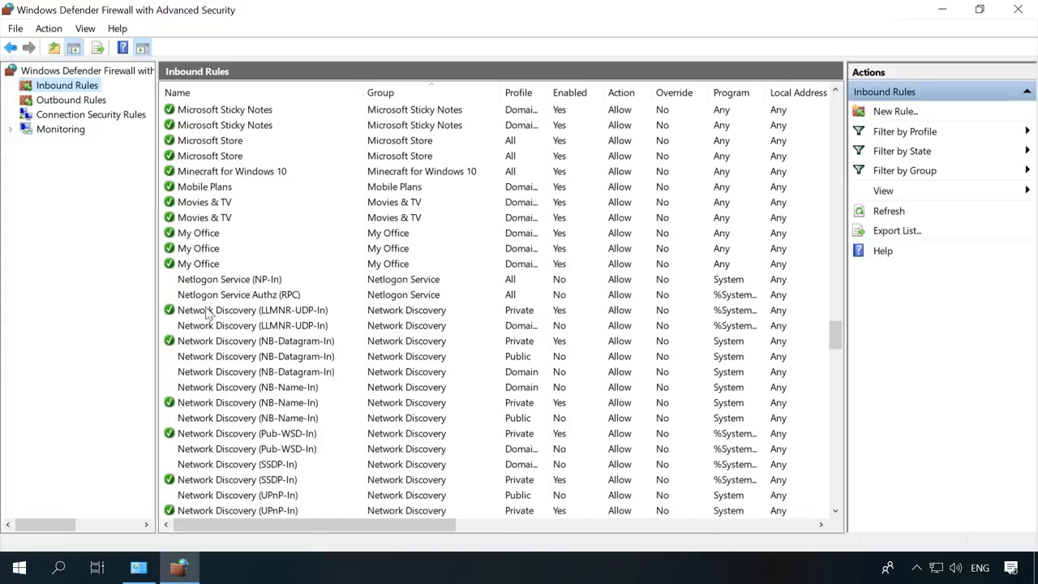
{"action": "left_click", "coordinate": [218, 280]}
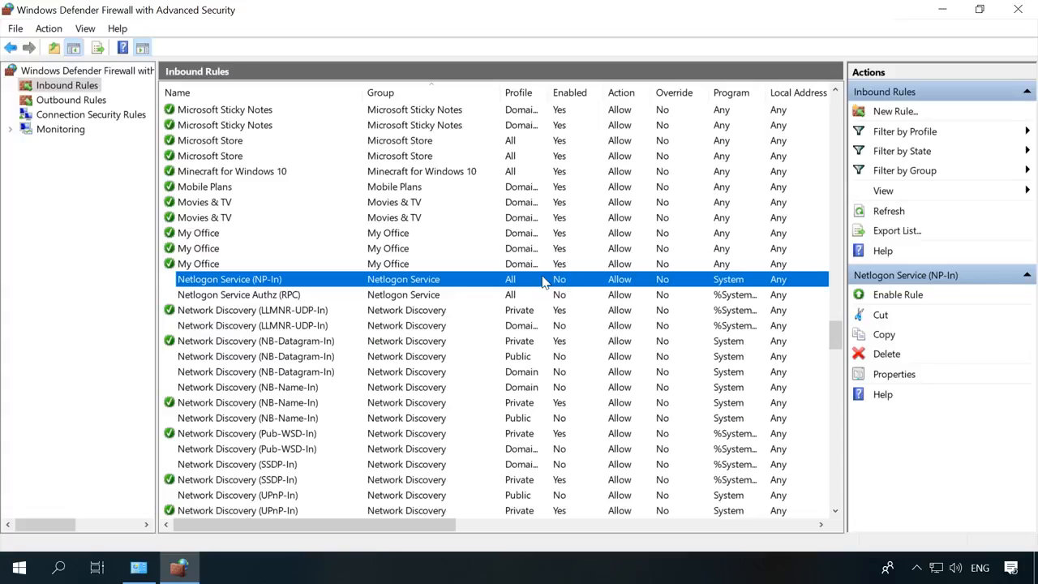
{"action": "left_click", "coordinate": [897, 293]}
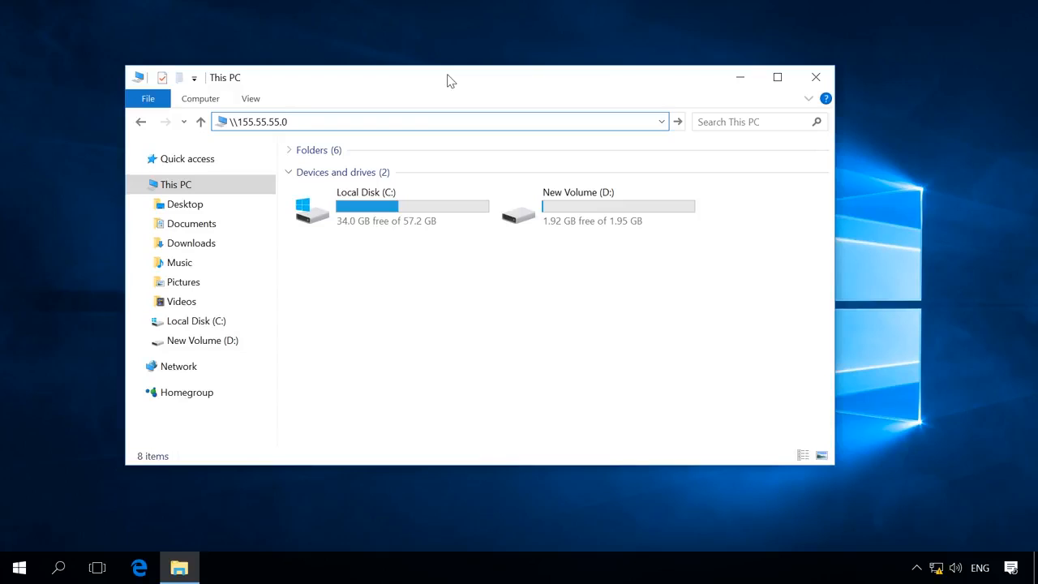
Browse to \\155.55.55.0, open the shared New folder and select New Text Document.txt.
{"action": "key", "text": "Return"}
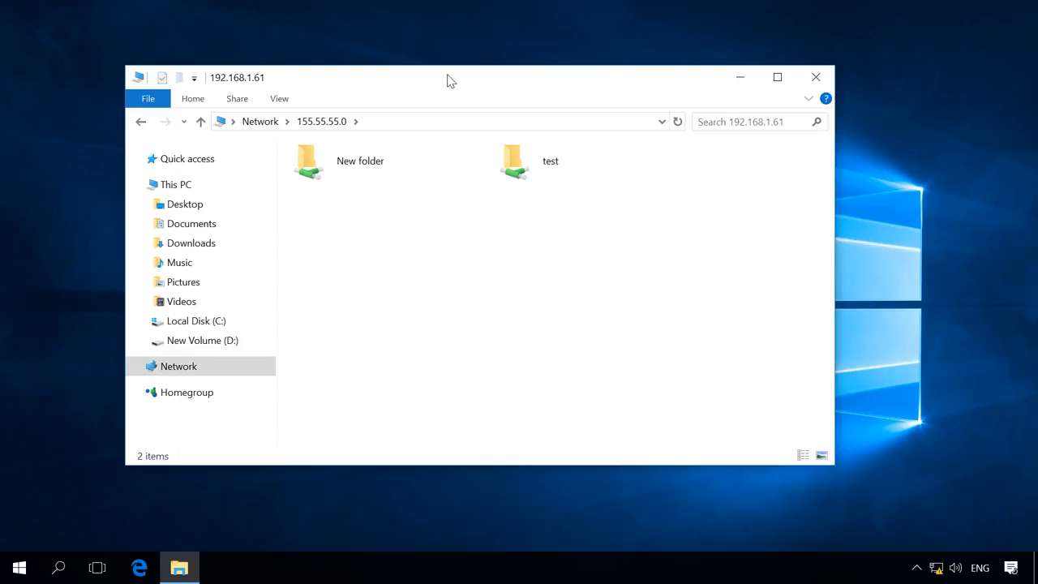
{"action": "left_click", "coordinate": [361, 171]}
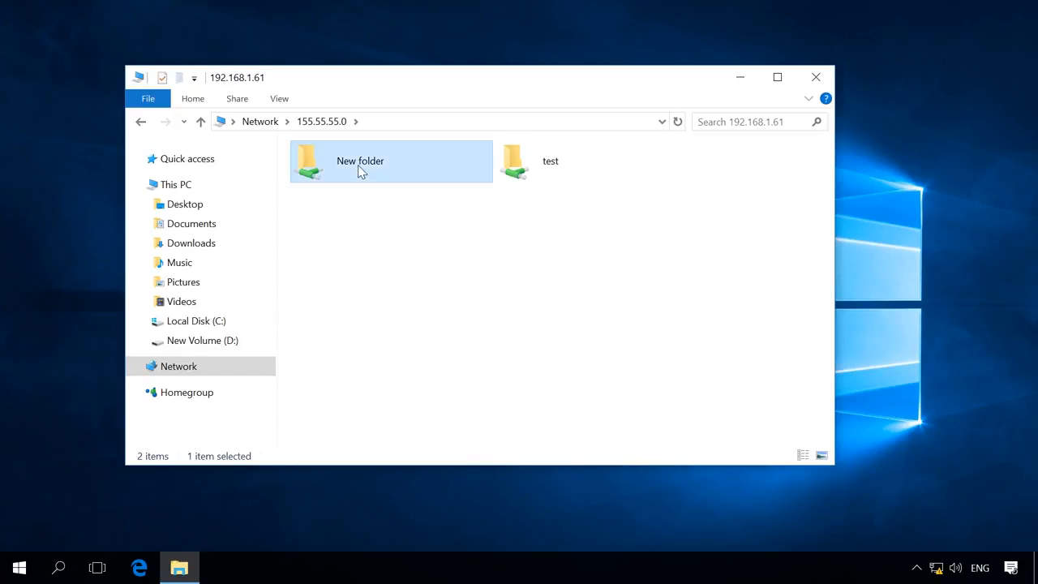
{"action": "double_click", "coordinate": [360, 172]}
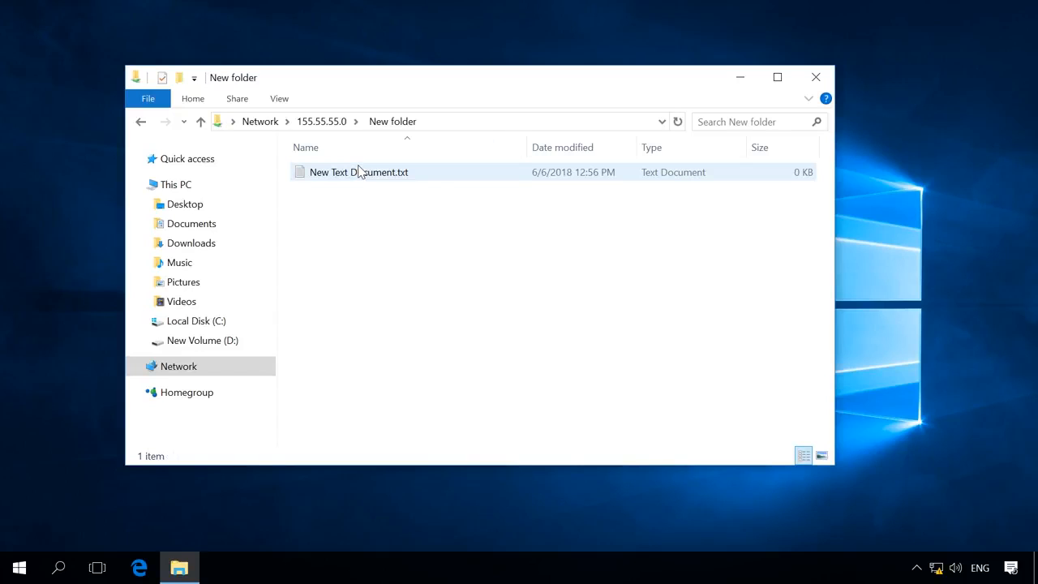
{"action": "left_click", "coordinate": [361, 172]}
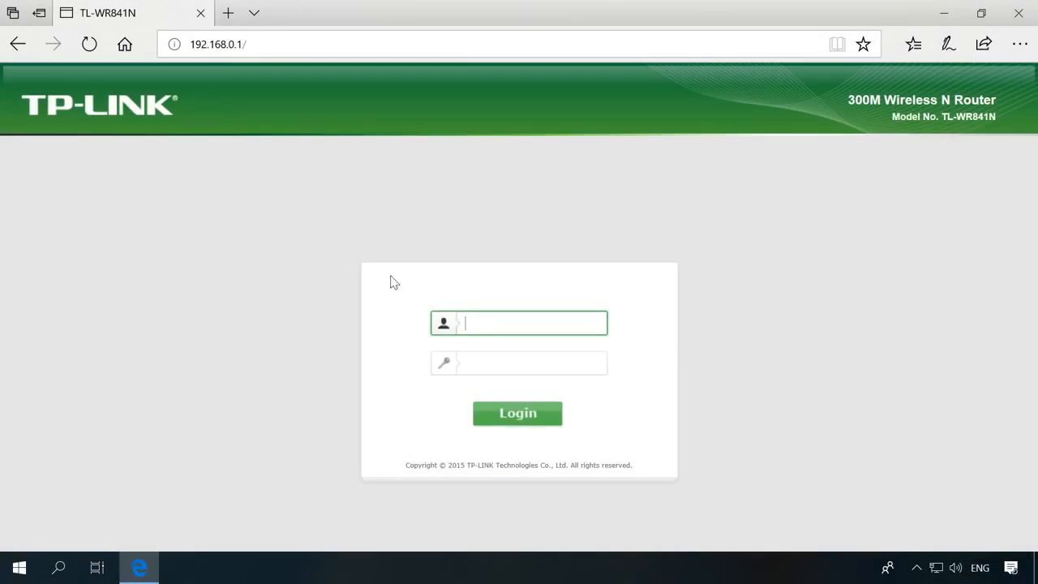
Log into the TP-Link router with its username and password, then open Forwarding > Virtual Servers.
{"action": "left_click", "coordinate": [484, 322]}
{"action": "type", "text": "admin"}
{"action": "left_click", "coordinate": [494, 362]}
{"action": "type", "text": "admin"}
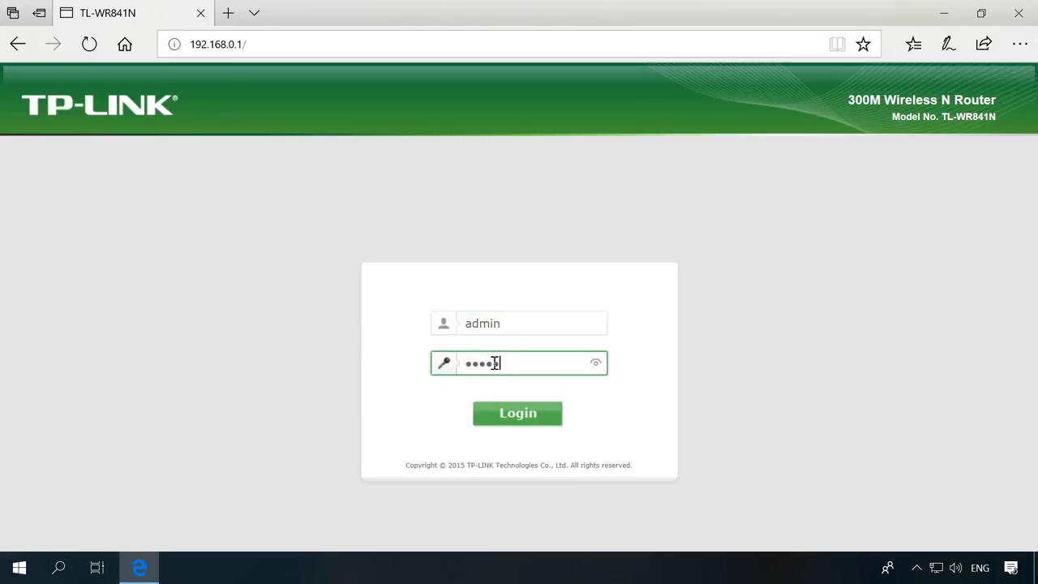
{"action": "left_click", "coordinate": [516, 413]}
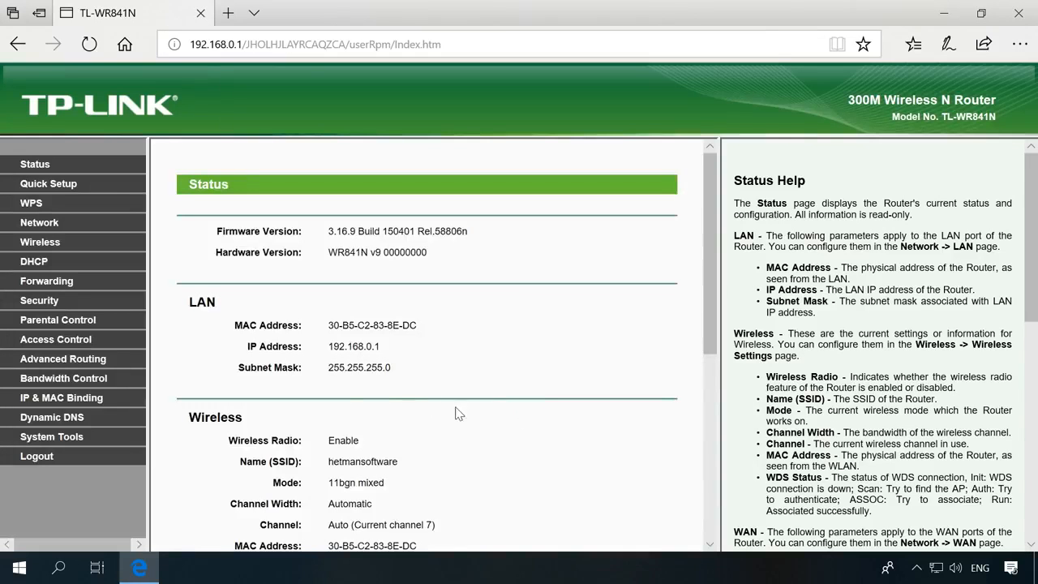
{"action": "left_click", "coordinate": [67, 282]}
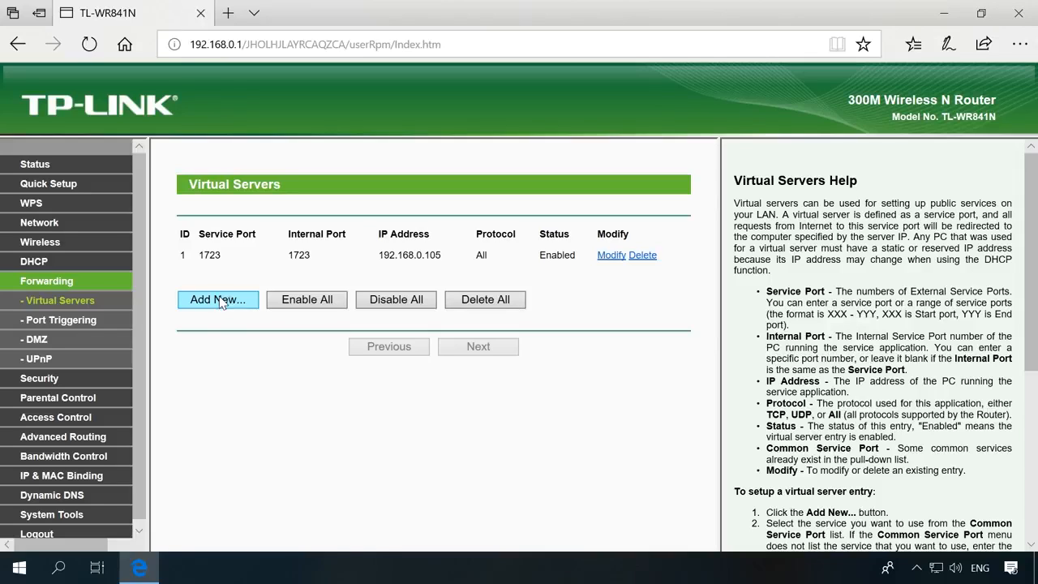
Edit the port 1723 → 192.168.0.105 entry to Protocol All, Status Enabled, and save.
{"action": "left_click", "coordinate": [612, 255]}
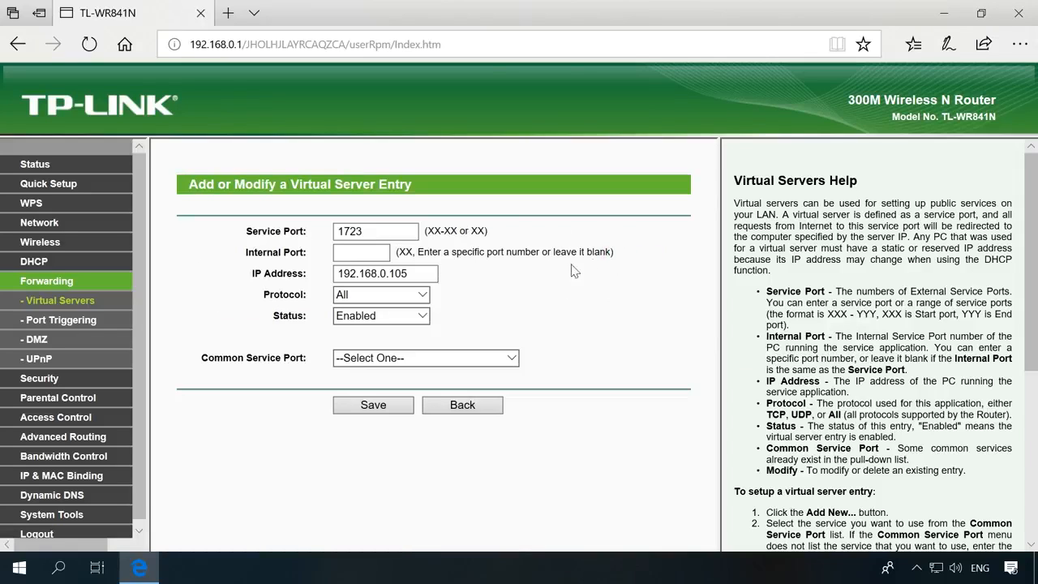
{"action": "left_click_drag", "start_coordinate": [397, 232], "coordinate": [338, 235]}
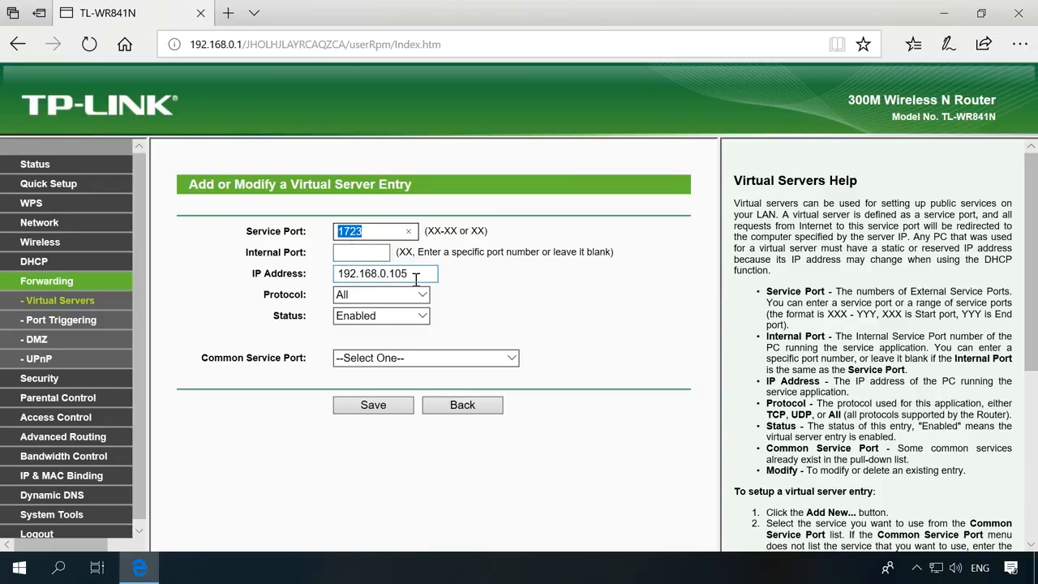
{"action": "left_click_drag", "start_coordinate": [412, 274], "coordinate": [337, 277]}
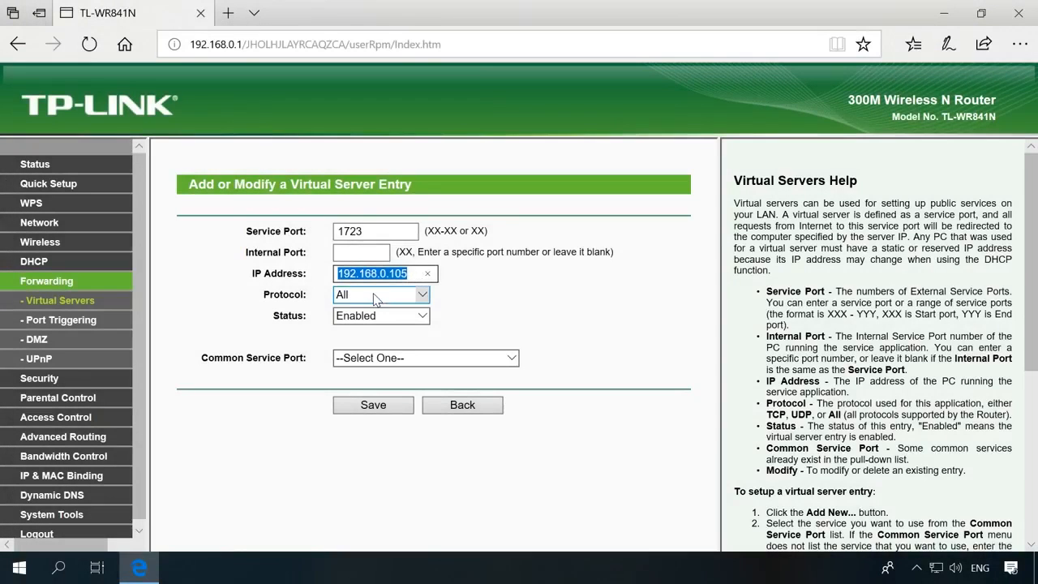
{"action": "left_click", "coordinate": [375, 300]}
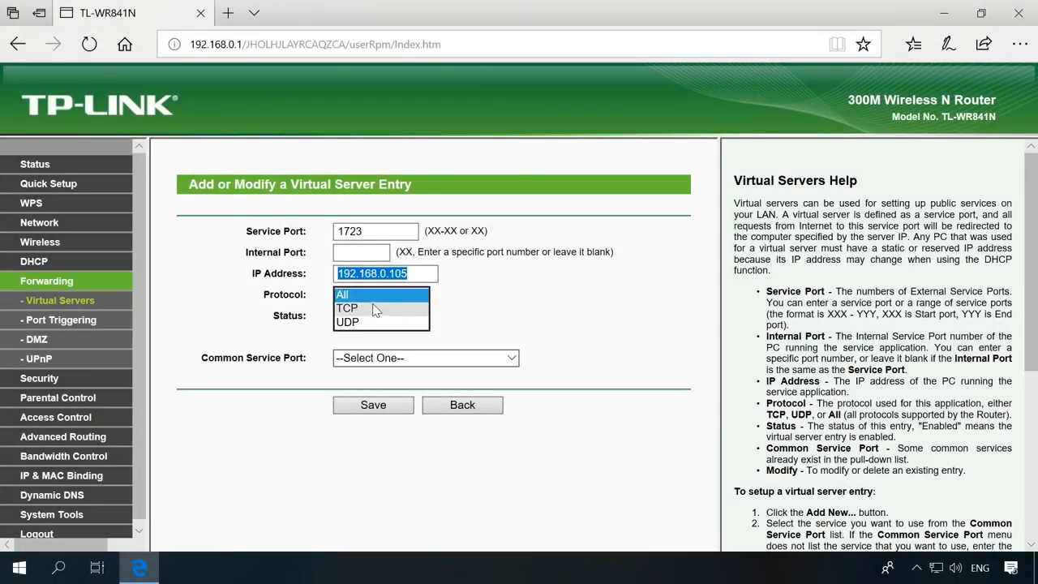
{"action": "left_click", "coordinate": [376, 300]}
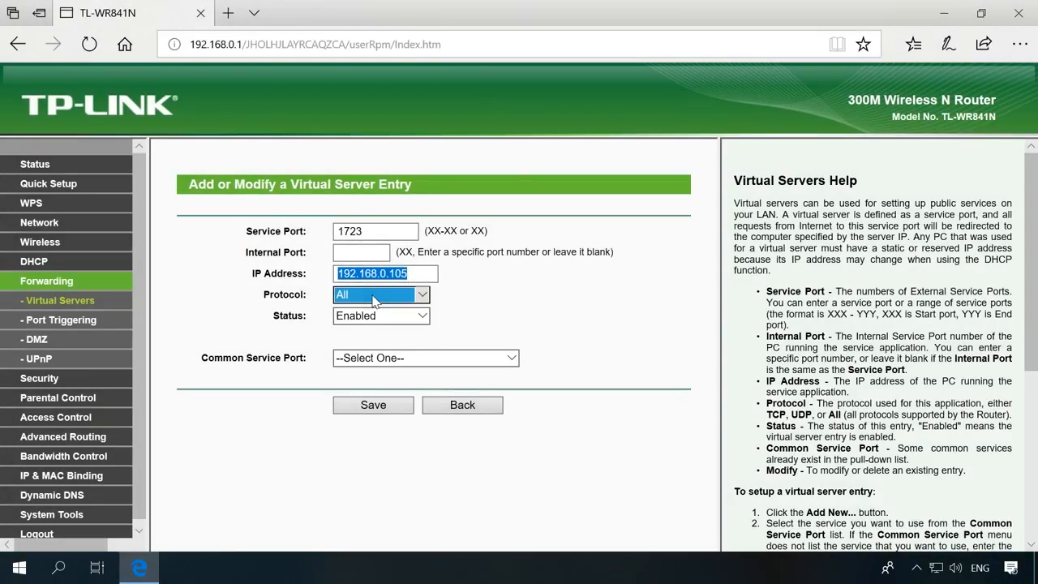
{"action": "left_click", "coordinate": [375, 317]}
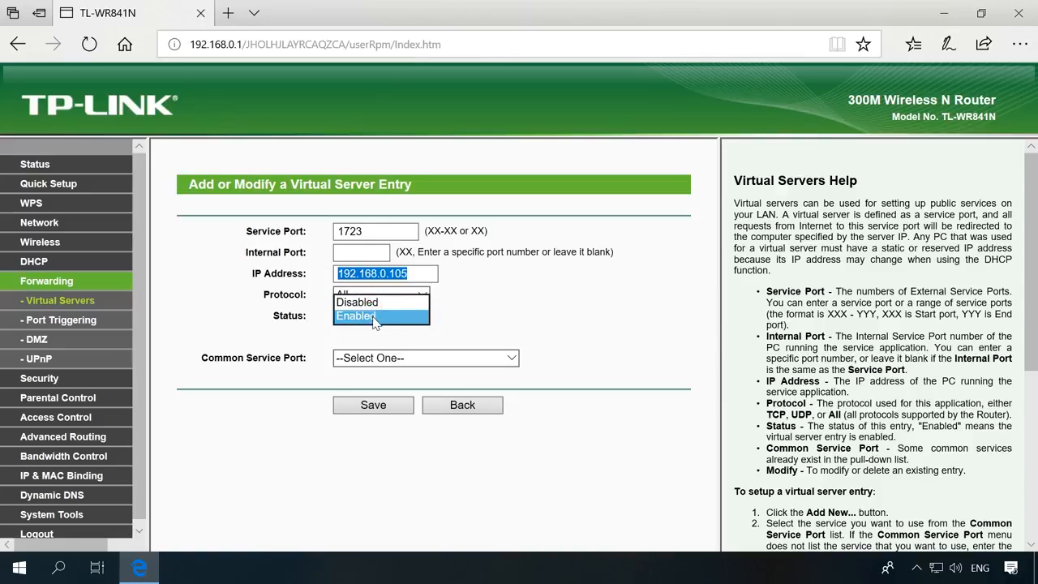
{"action": "left_click", "coordinate": [374, 317]}
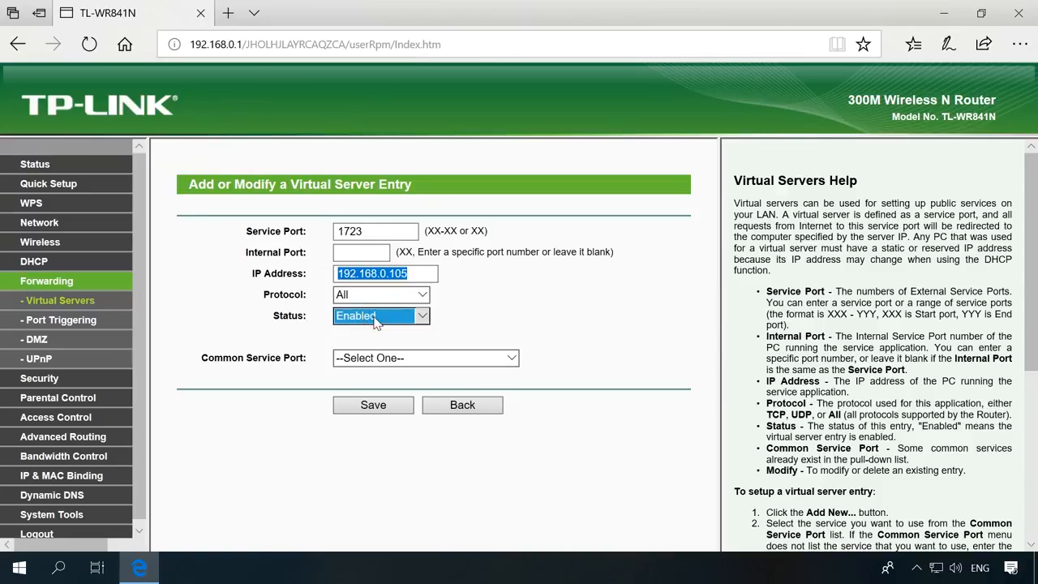
{"action": "left_click", "coordinate": [374, 405]}
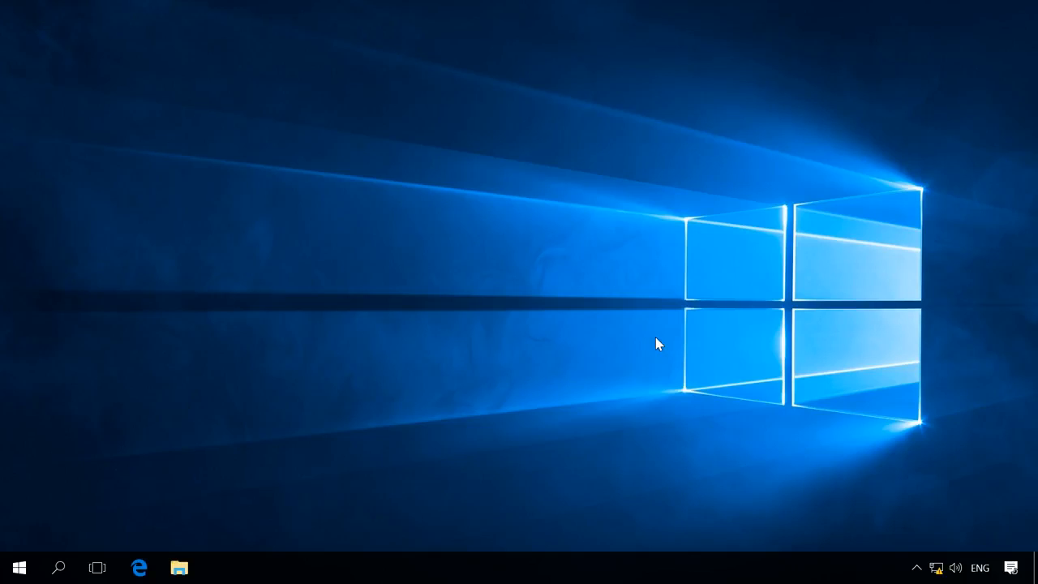
Open Network Connections from the tray via Network & Internet settings and the Network and Sharing Center.
{"action": "left_click", "coordinate": [937, 569]}
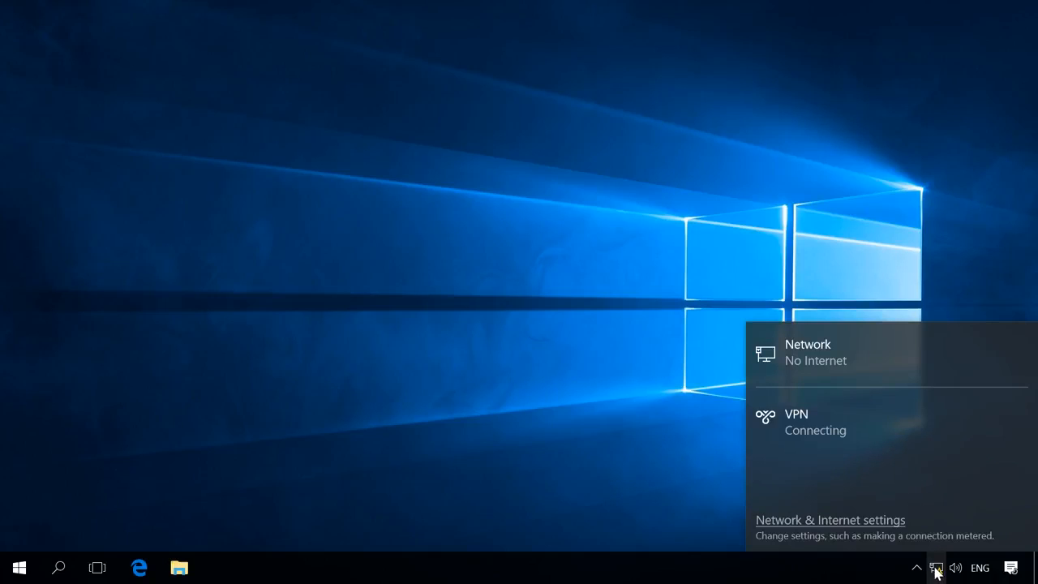
{"action": "left_click", "coordinate": [850, 527]}
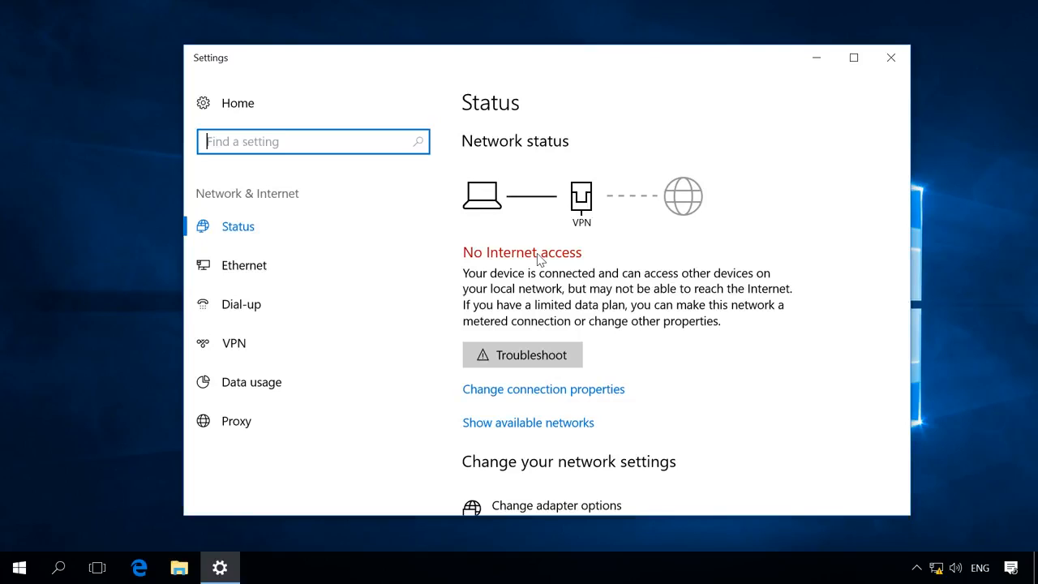
{"action": "scroll", "coordinate": [539, 259], "scroll_direction": "down", "scroll_amount": 5}
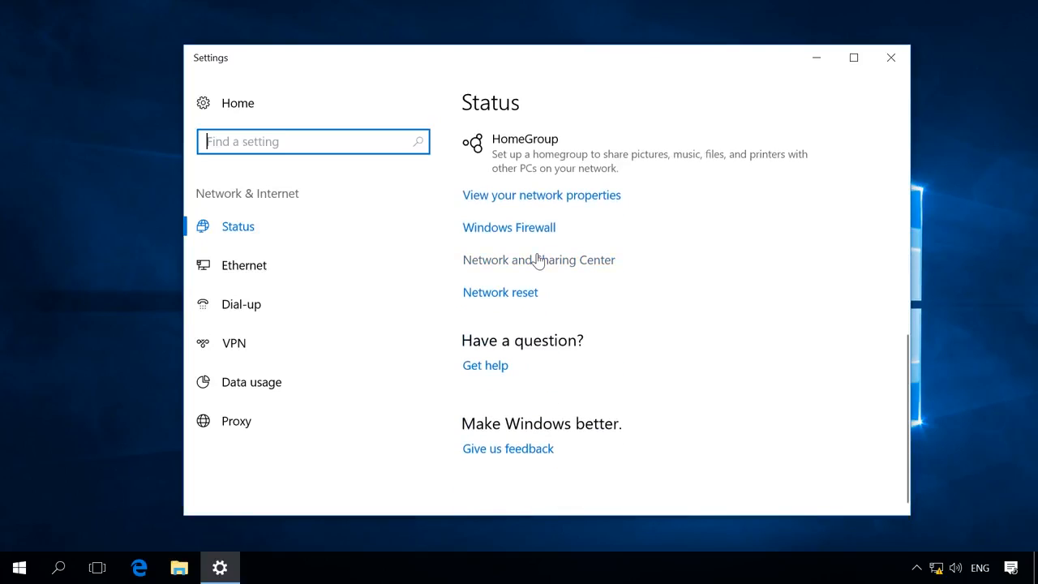
{"action": "scroll", "coordinate": [539, 259], "scroll_direction": "up", "scroll_amount": 3}
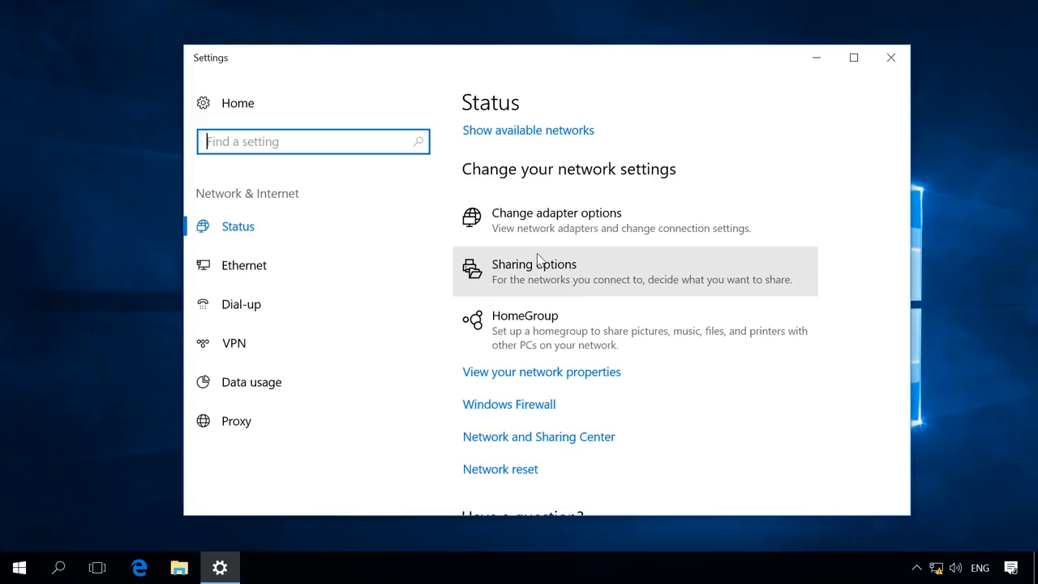
{"action": "left_click", "coordinate": [529, 441]}
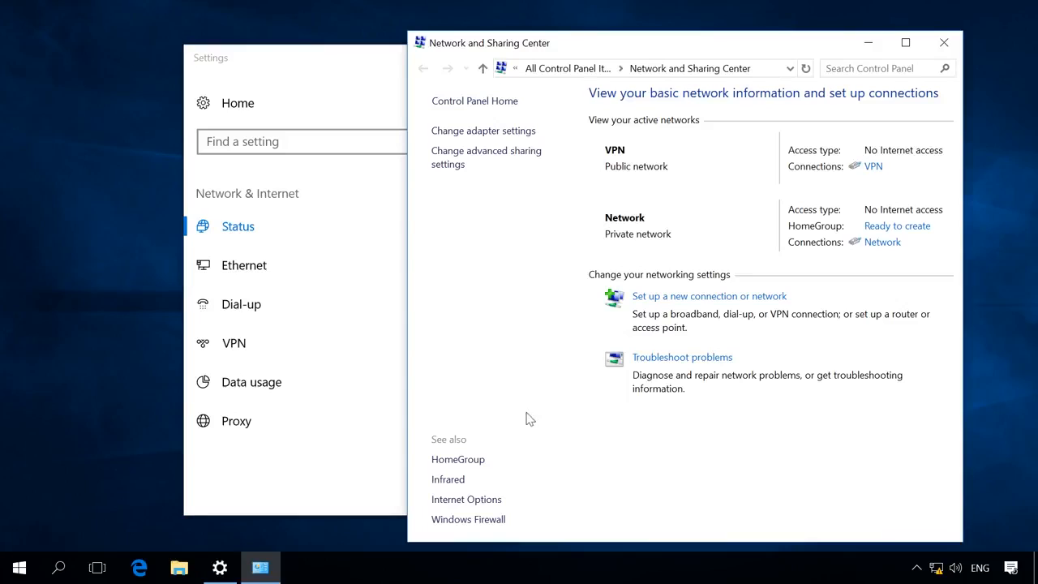
{"action": "left_click", "coordinate": [492, 133]}
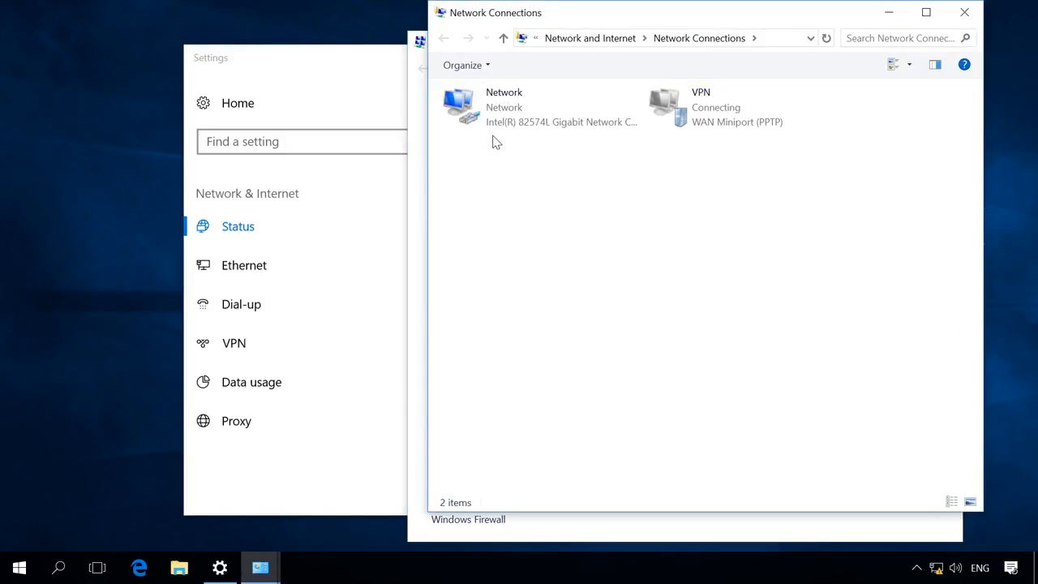
In the VPN connection's advanced IPv4 settings, turn off 'Use default gateway on remote network' and save.
{"action": "left_click", "coordinate": [695, 114]}
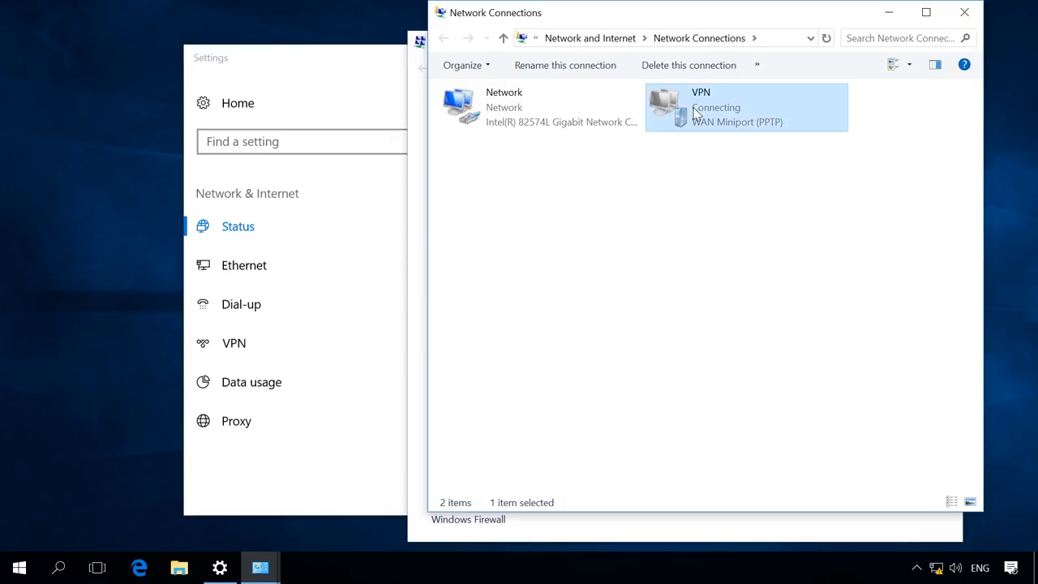
{"action": "right_click", "coordinate": [695, 114]}
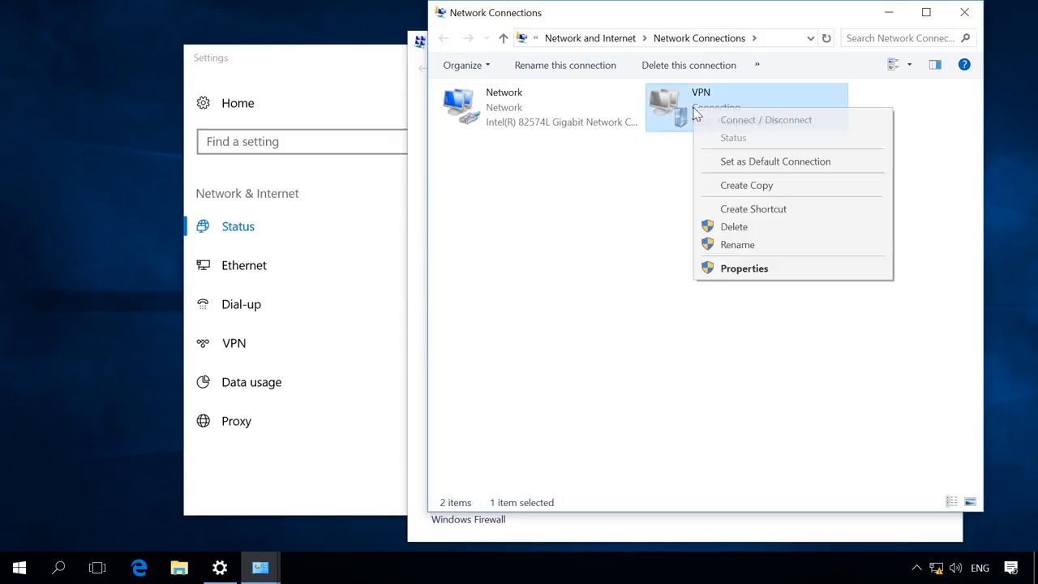
{"action": "left_click", "coordinate": [727, 268]}
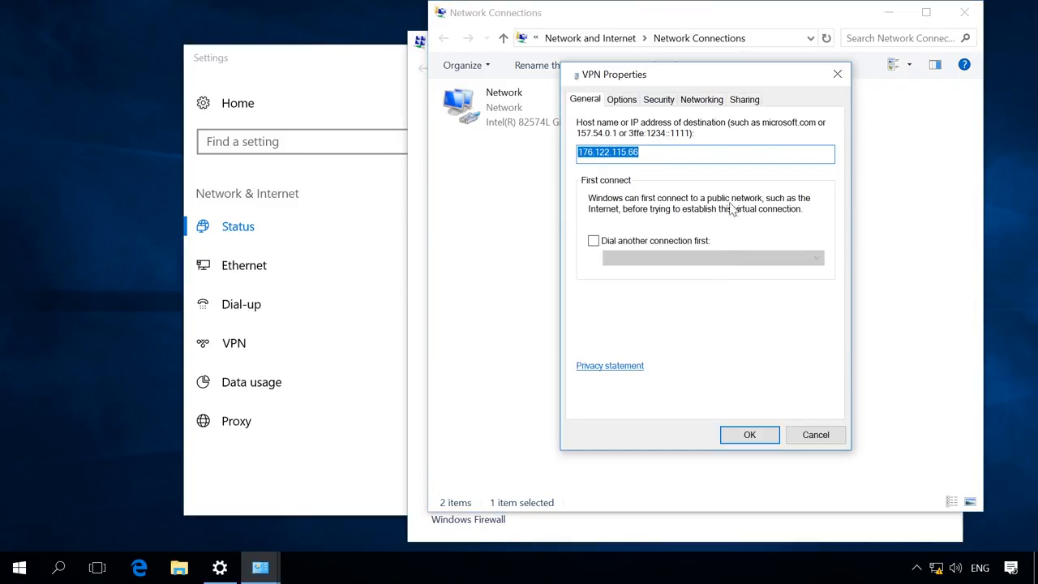
{"action": "left_click", "coordinate": [702, 100]}
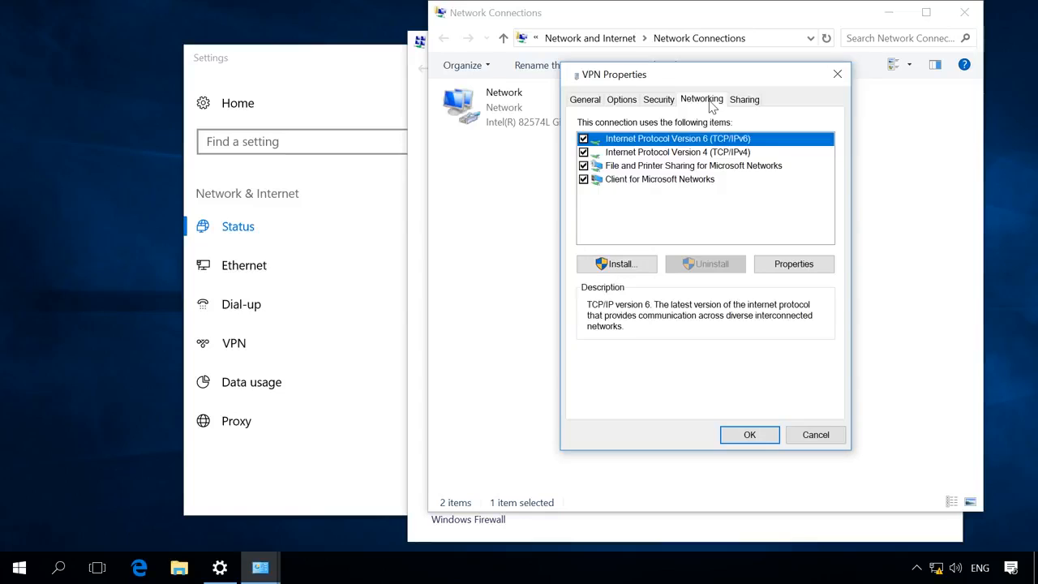
{"action": "left_click", "coordinate": [715, 152]}
{"action": "left_click", "coordinate": [798, 264]}
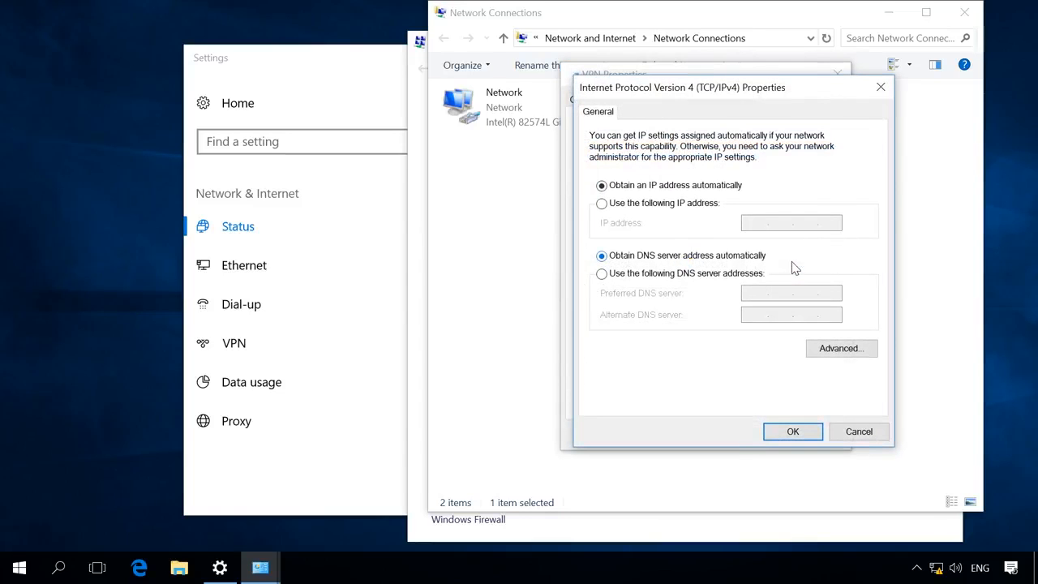
{"action": "left_click", "coordinate": [835, 348]}
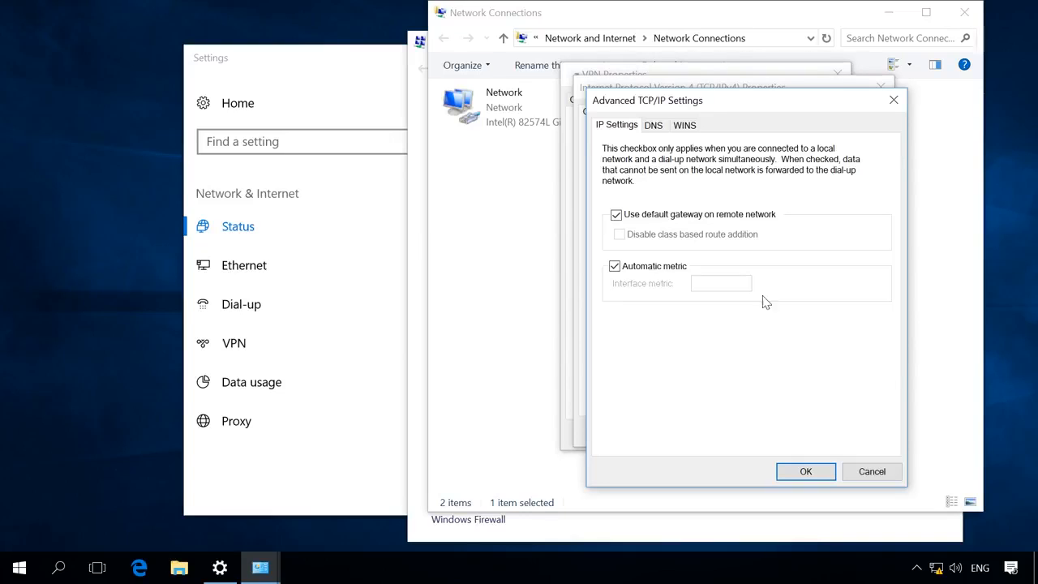
{"action": "left_click", "coordinate": [664, 222]}
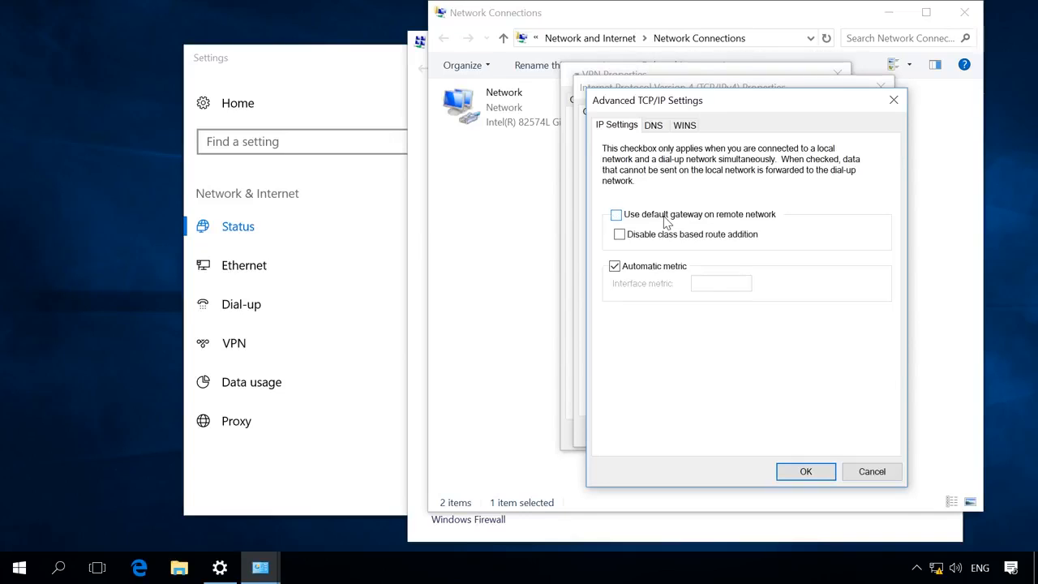
{"action": "left_click", "coordinate": [800, 471]}
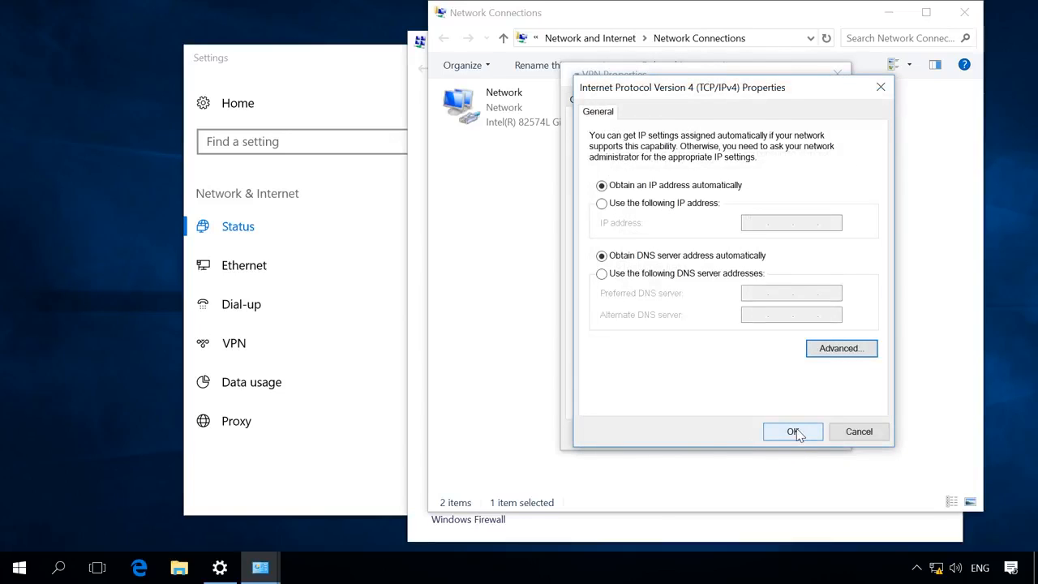
{"action": "left_click", "coordinate": [792, 431]}
{"action": "left_click", "coordinate": [750, 434]}
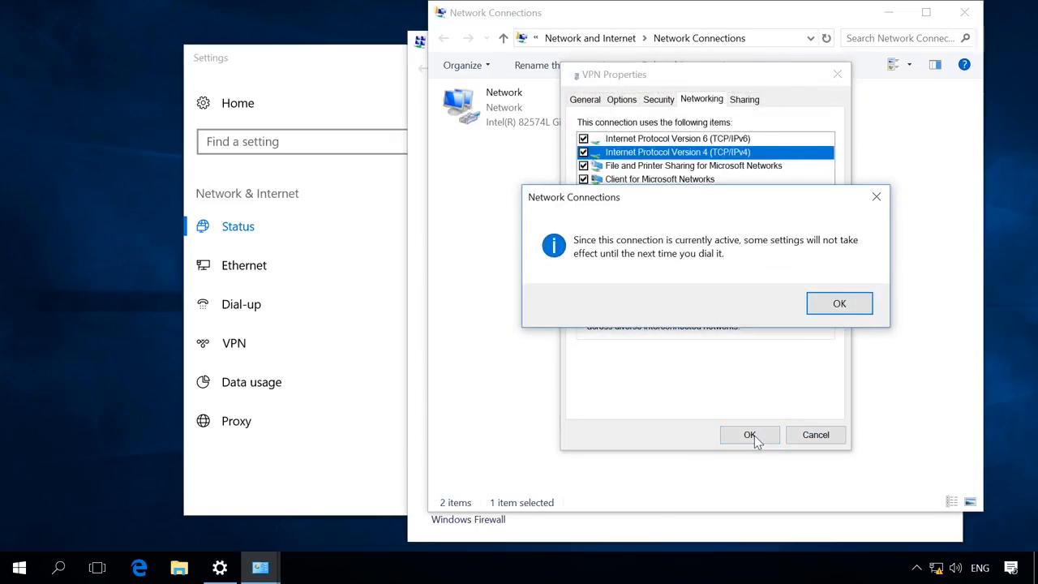
{"action": "left_click", "coordinate": [853, 306]}
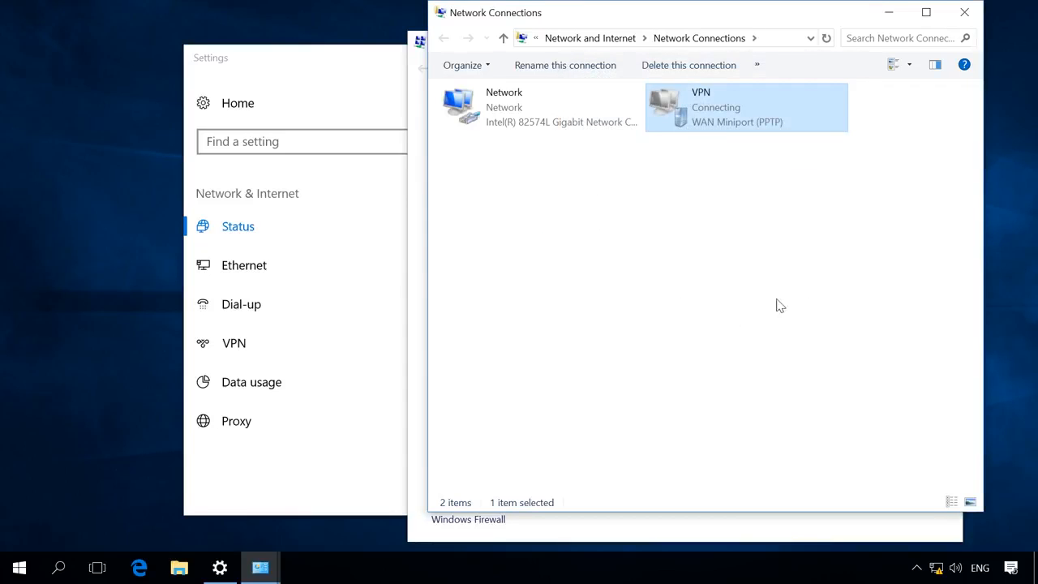
On the Settings VPN page, disconnect the VPN and reconnect it with its sign-in password.
{"action": "left_click", "coordinate": [354, 94]}
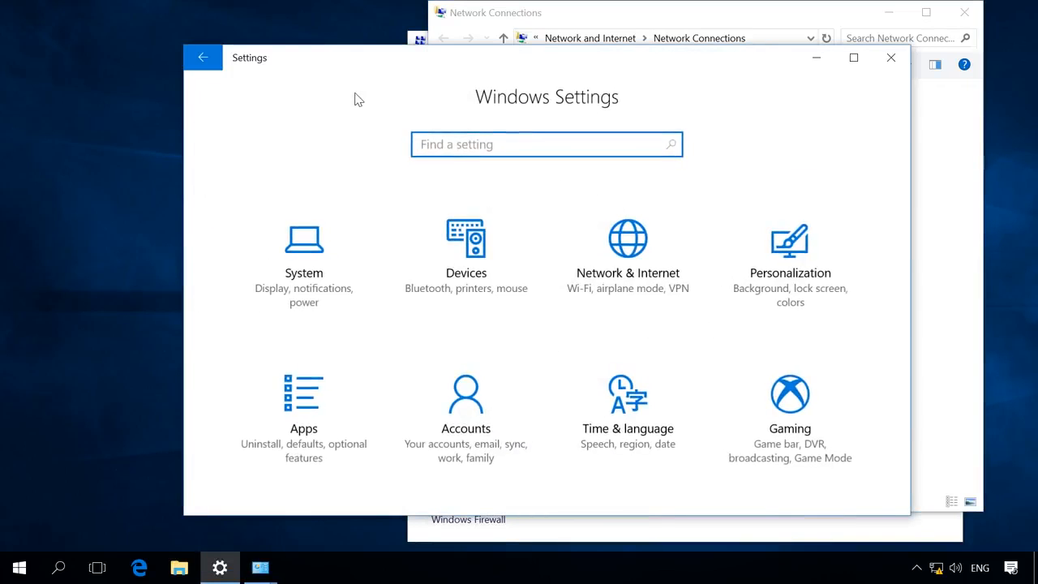
{"action": "left_click", "coordinate": [613, 252]}
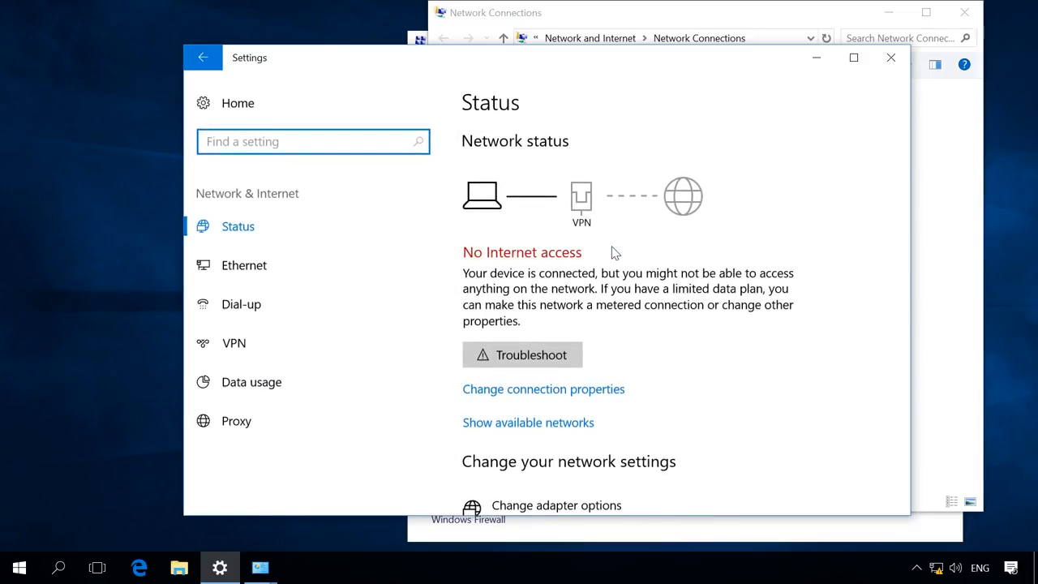
{"action": "left_click", "coordinate": [276, 337]}
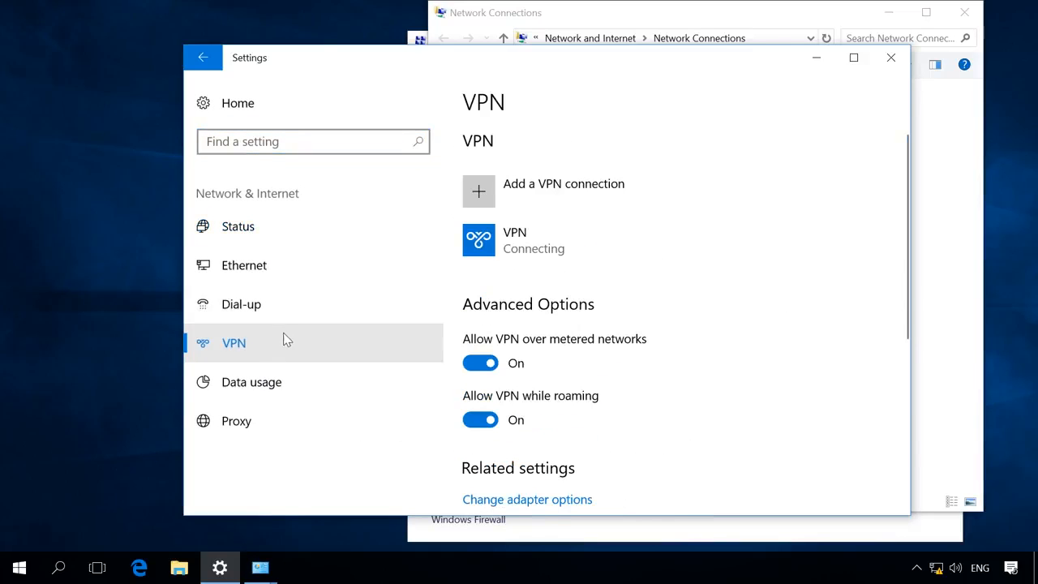
{"action": "left_click", "coordinate": [531, 253]}
{"action": "left_click", "coordinate": [775, 293]}
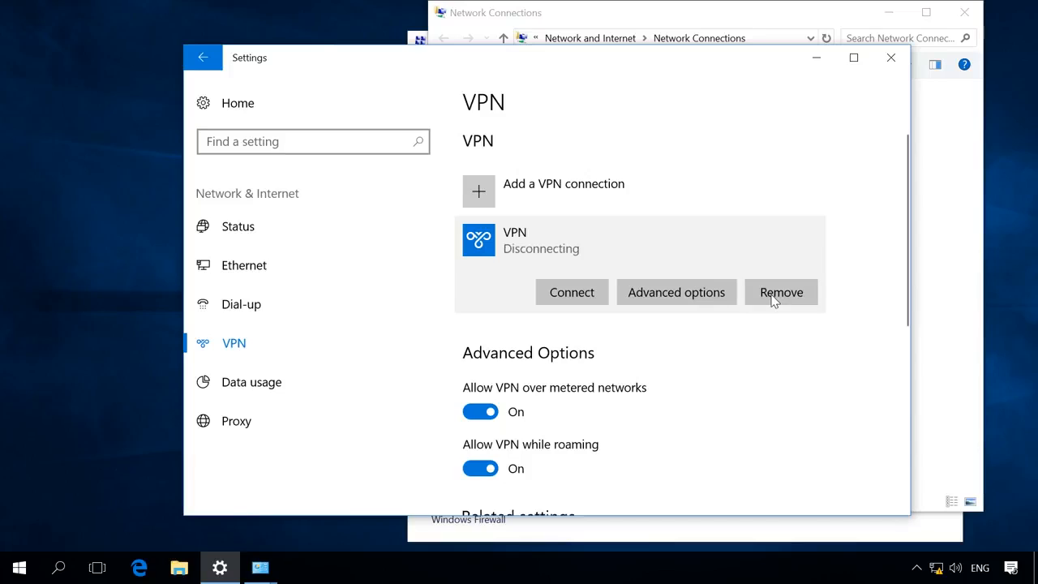
{"action": "left_click", "coordinate": [573, 295]}
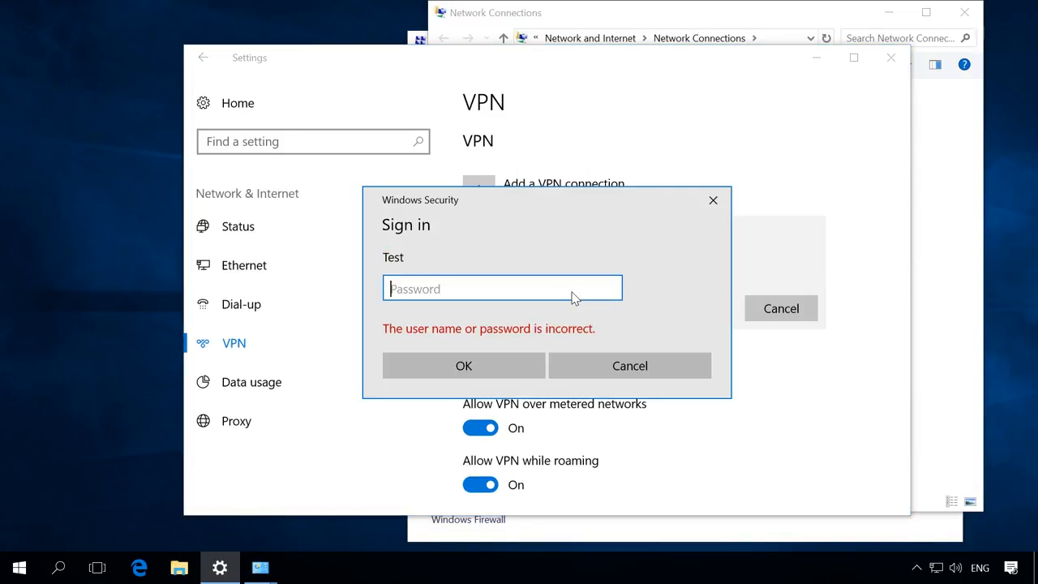
{"action": "type", "text": "test"}
{"action": "left_click", "coordinate": [492, 366]}
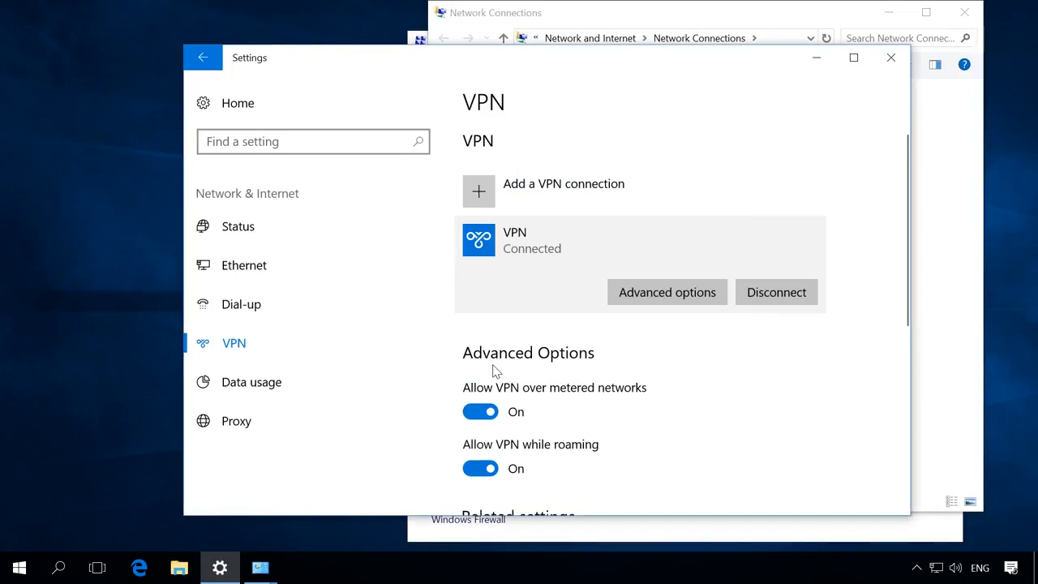